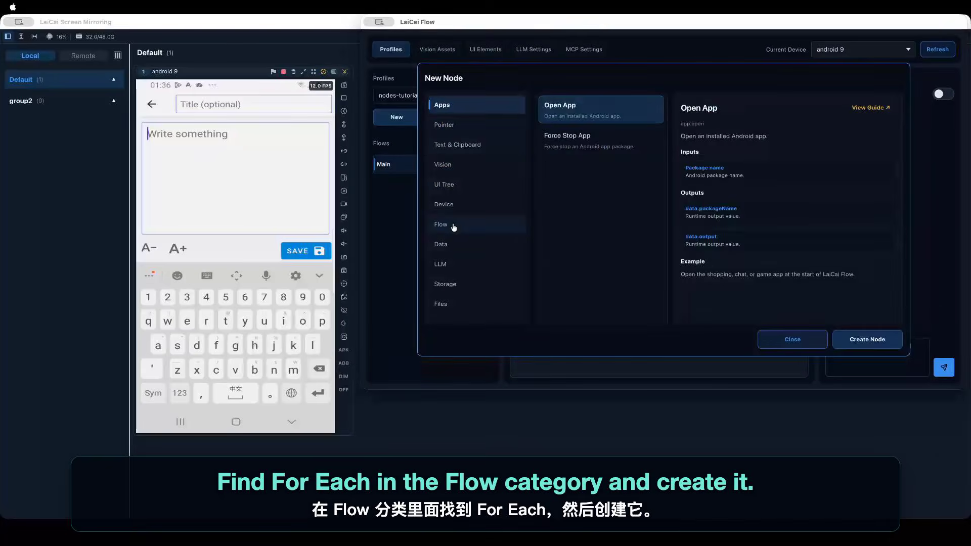
# Create a For Each node from the Flow category in the Main flow
pyautogui.click(453, 225)
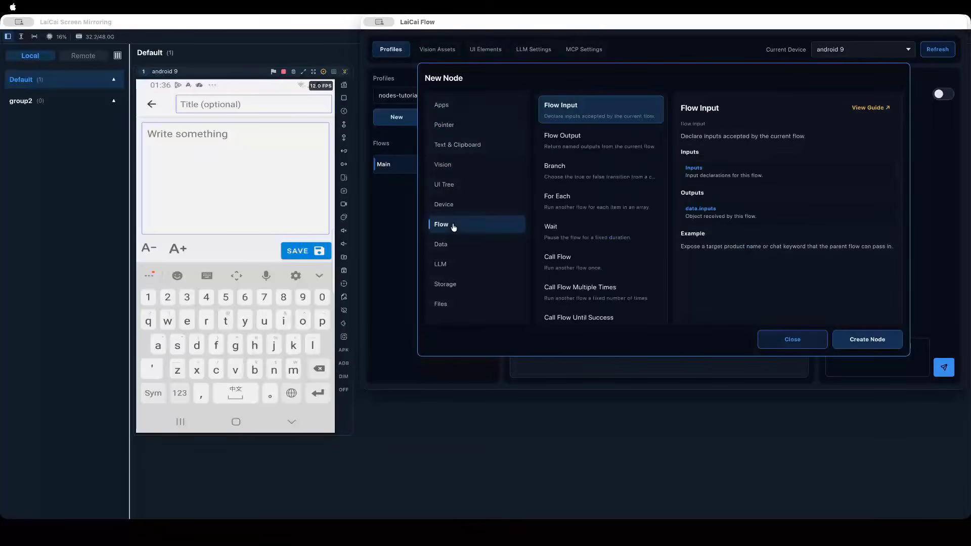
pyautogui.click(574, 203)
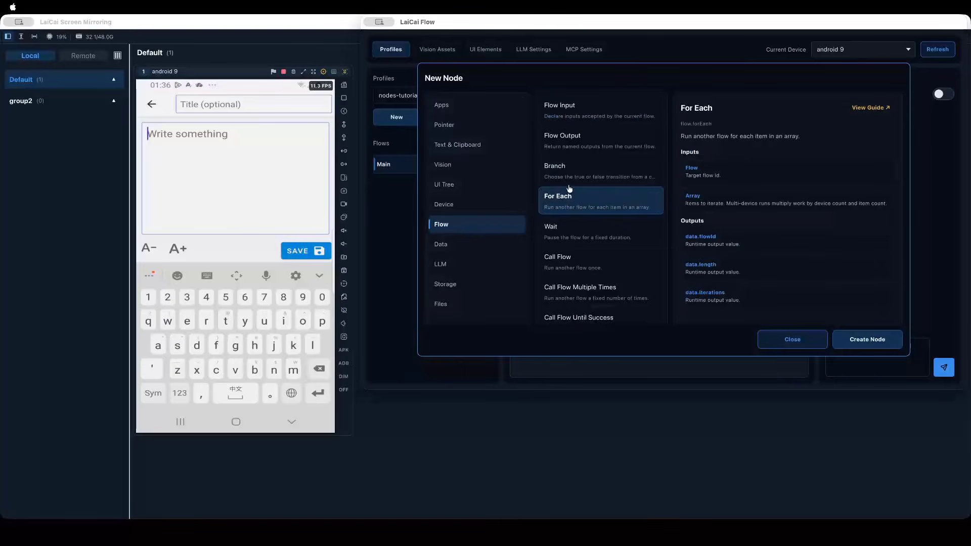
pyautogui.click(846, 341)
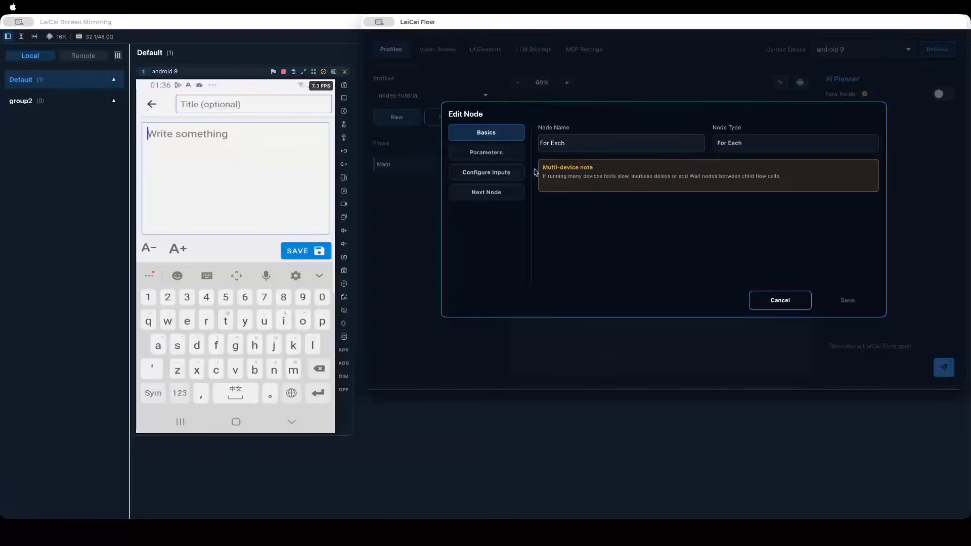
# Review the For Each node's parameters and array source choices, cancel the editor, and align the node below Entry
pyautogui.click(489, 154)
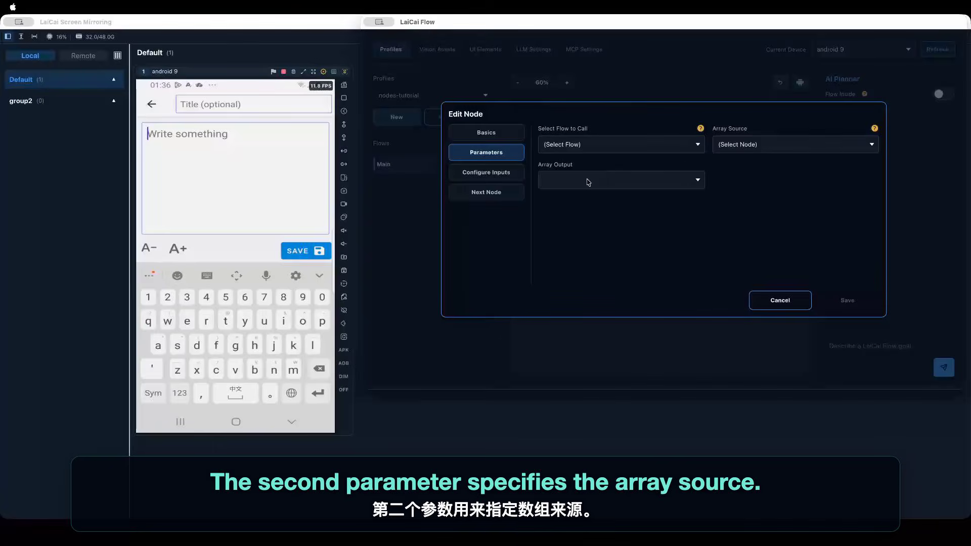
pyautogui.click(783, 146)
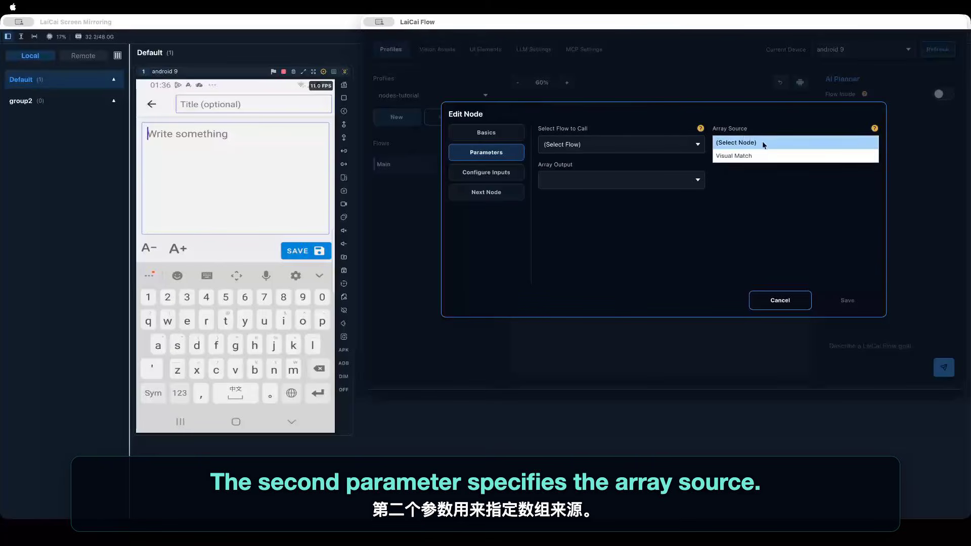
pyautogui.click(733, 128)
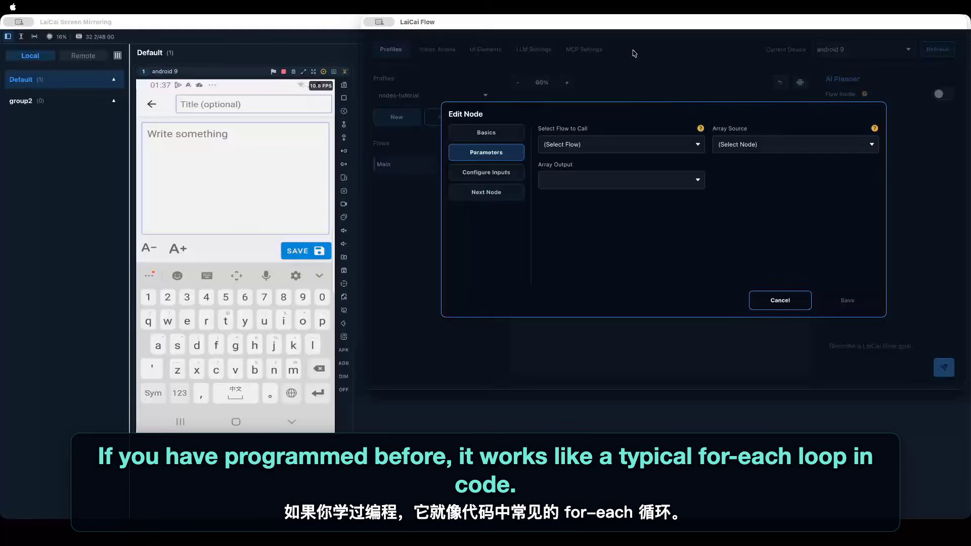
pyautogui.moveTo(622, 27); pyautogui.dragTo(617, 33)
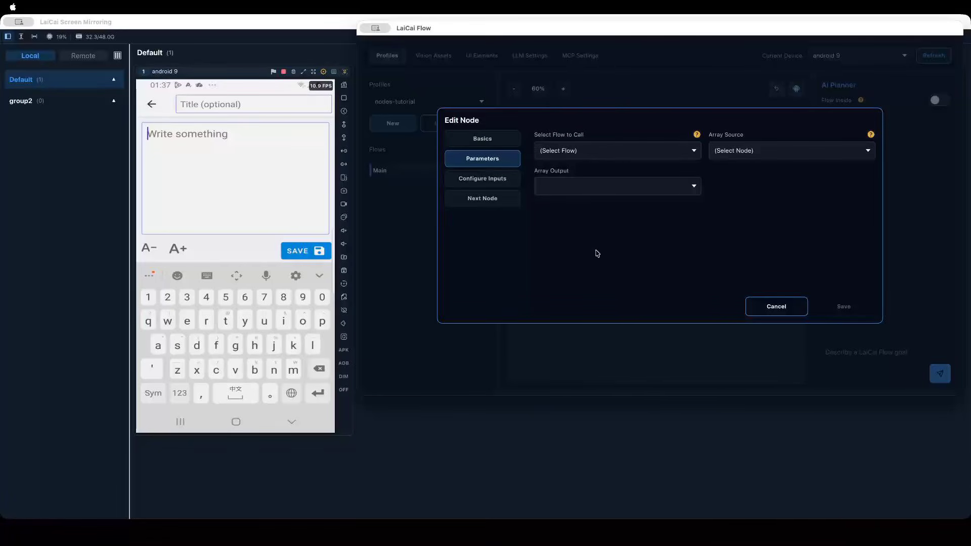
pyautogui.click(785, 305)
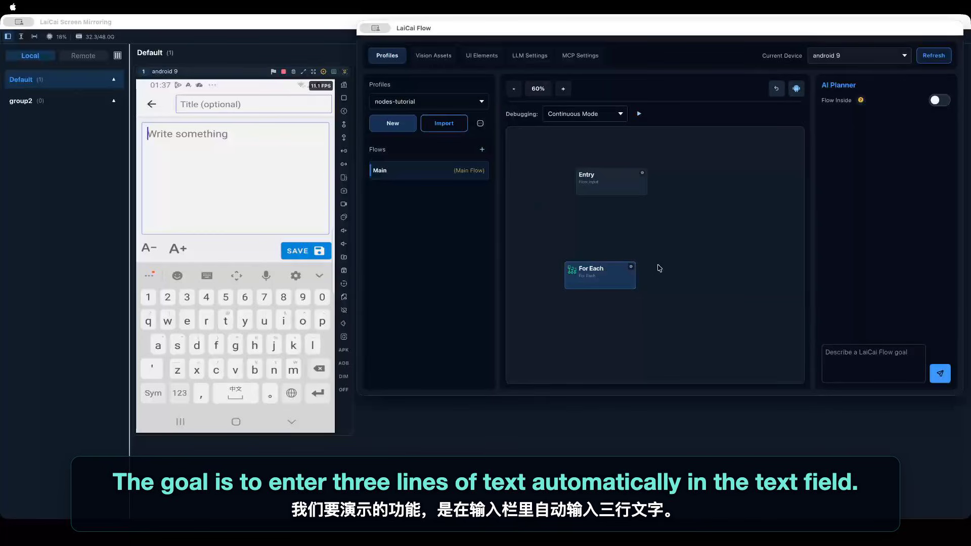
pyautogui.moveTo(602, 278); pyautogui.dragTo(614, 264)
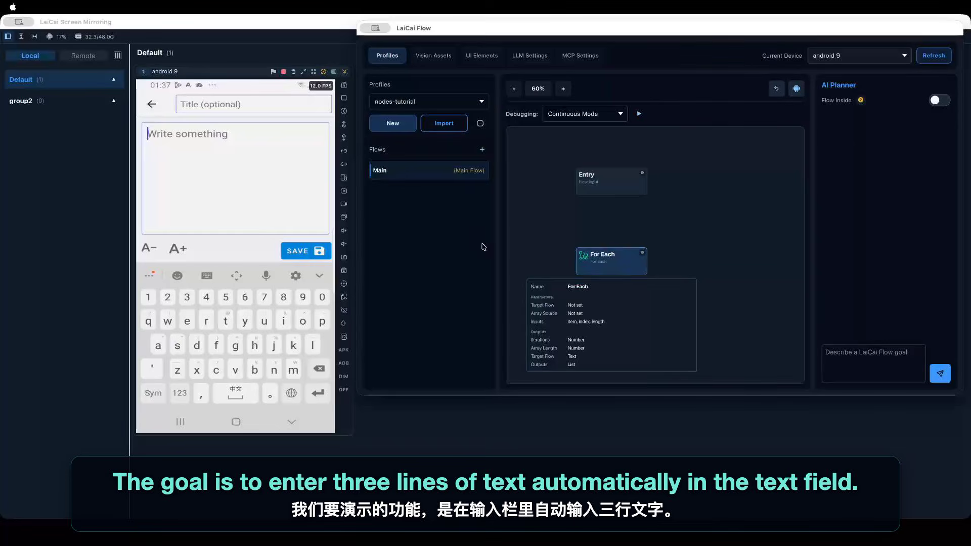
# Enter three sample lines in the mirrored phone's note body: laicai, screen and mirorring
pyautogui.click(246, 164)
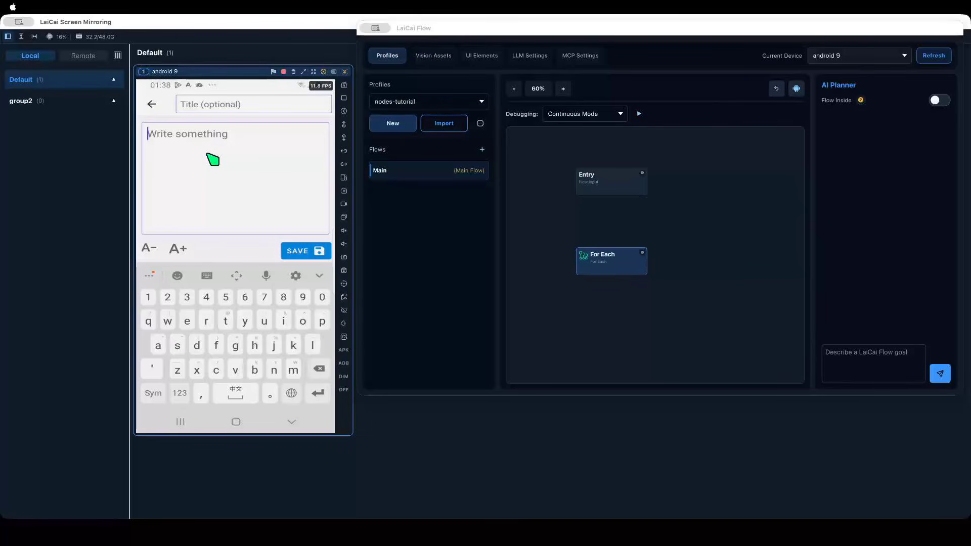
pyautogui.write('laicai ')
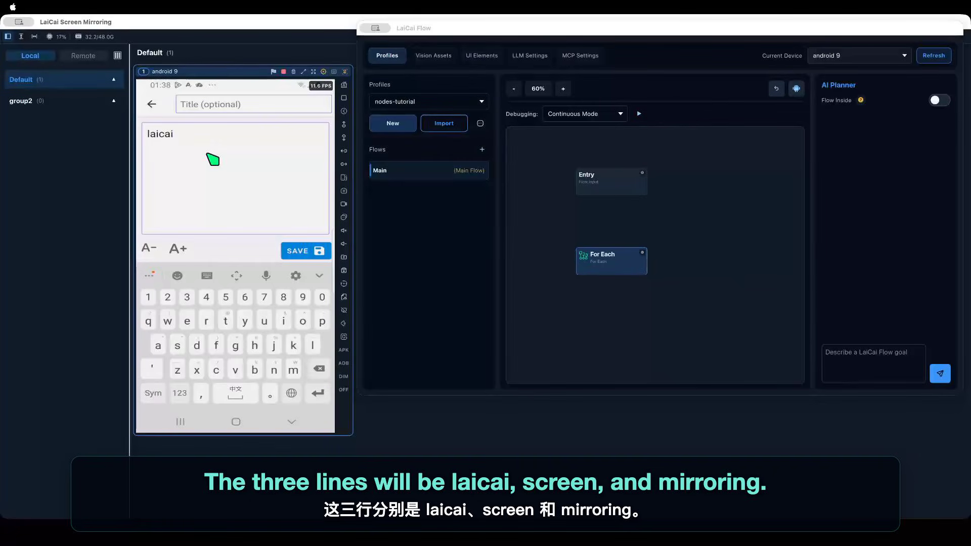
pyautogui.write('screen')
pyautogui.press('Return')
pyautogui.write('mir')
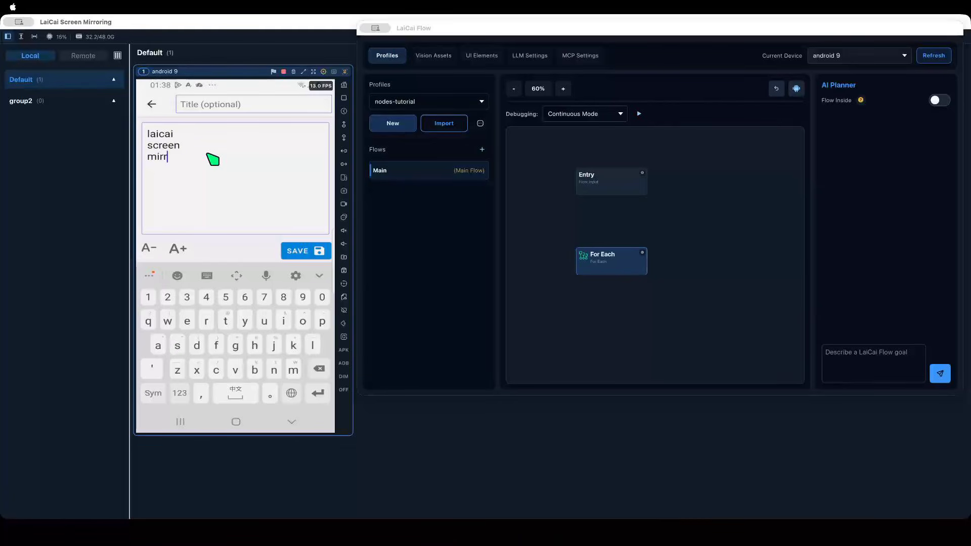
pyautogui.write('orring')
pyautogui.press('Return')
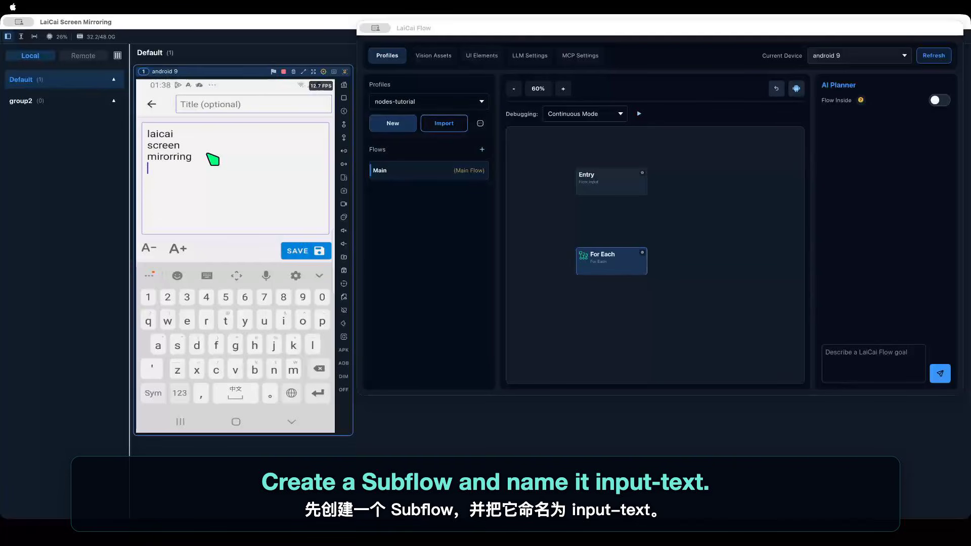
# Create a new flow named input-text in the nodes-tutorial profile
pyautogui.click(428, 248)
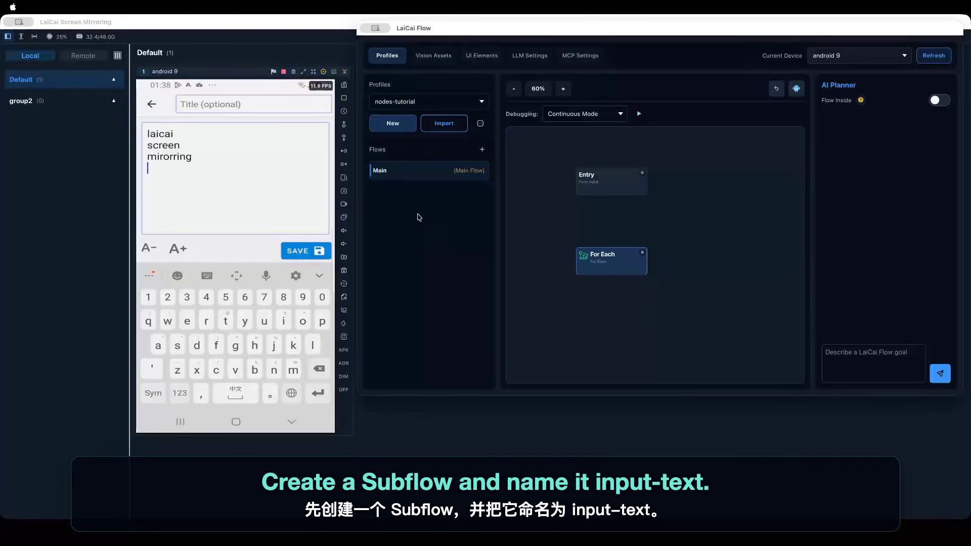
pyautogui.click(482, 150)
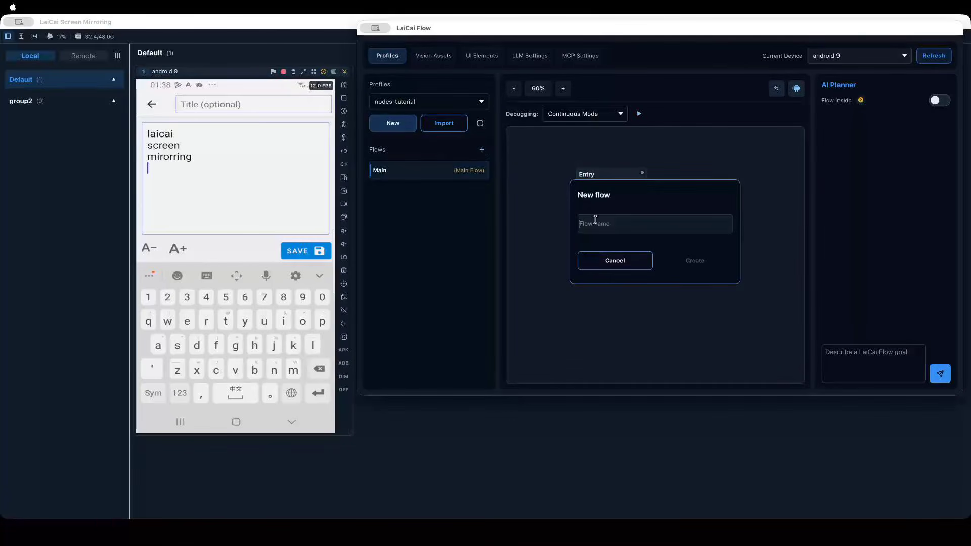
pyautogui.write('inp')
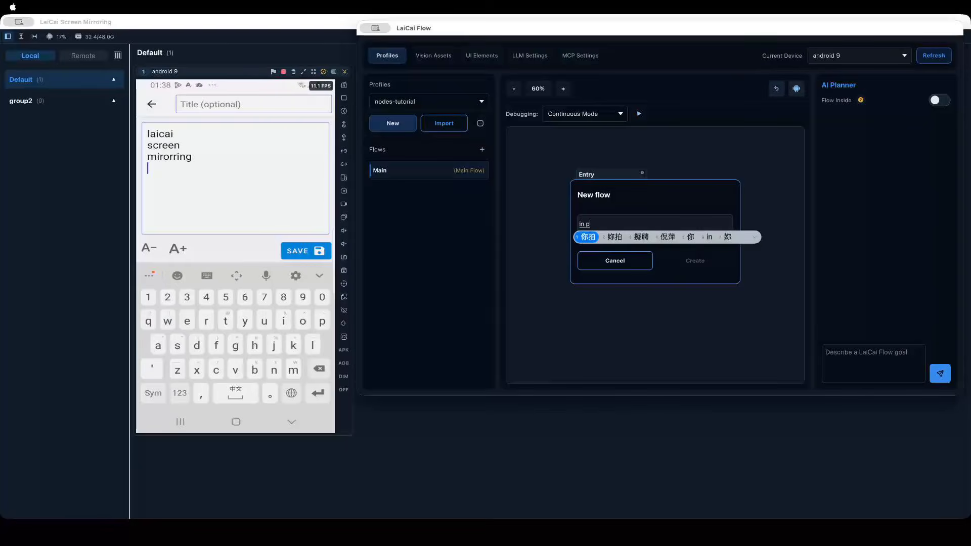
pyautogui.press('Return')
pyautogui.hotkey('ctrl', 'space')
pyautogui.write('ut')
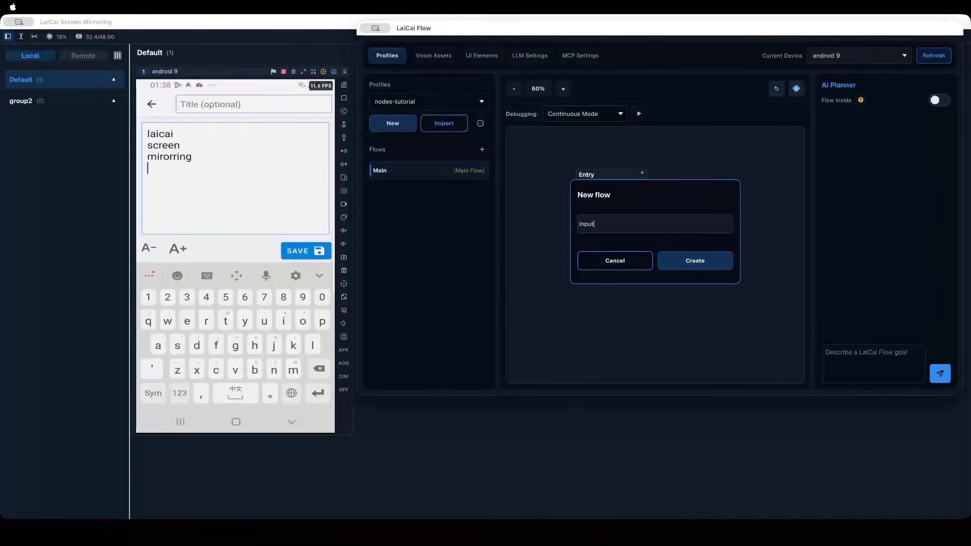
pyautogui.write('-text')
pyautogui.click(693, 260)
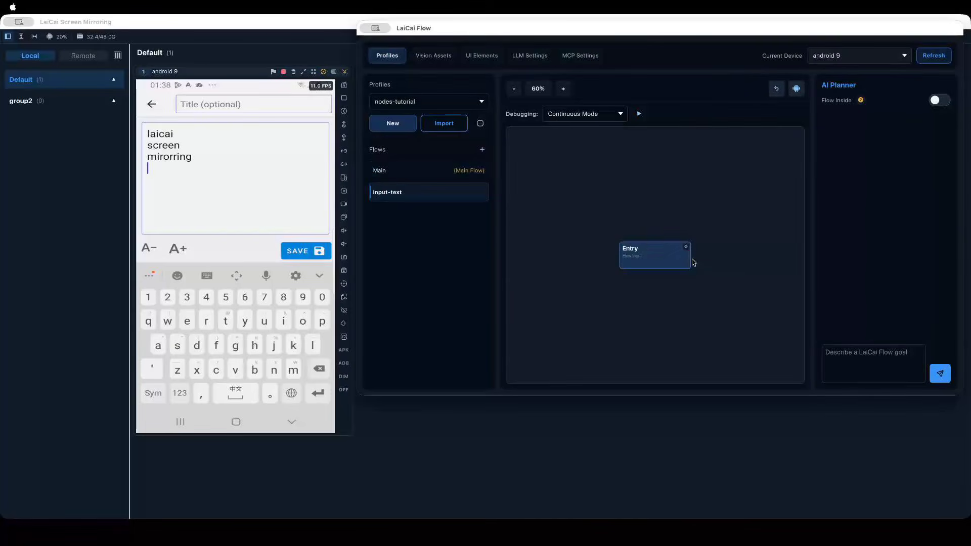
# Move the Entry node of the input-text flow further up on the canvas
pyautogui.click(440, 176)
pyautogui.click(435, 197)
pyautogui.moveTo(661, 253)
pyautogui.moveTo(661, 252); pyautogui.dragTo(646, 222)
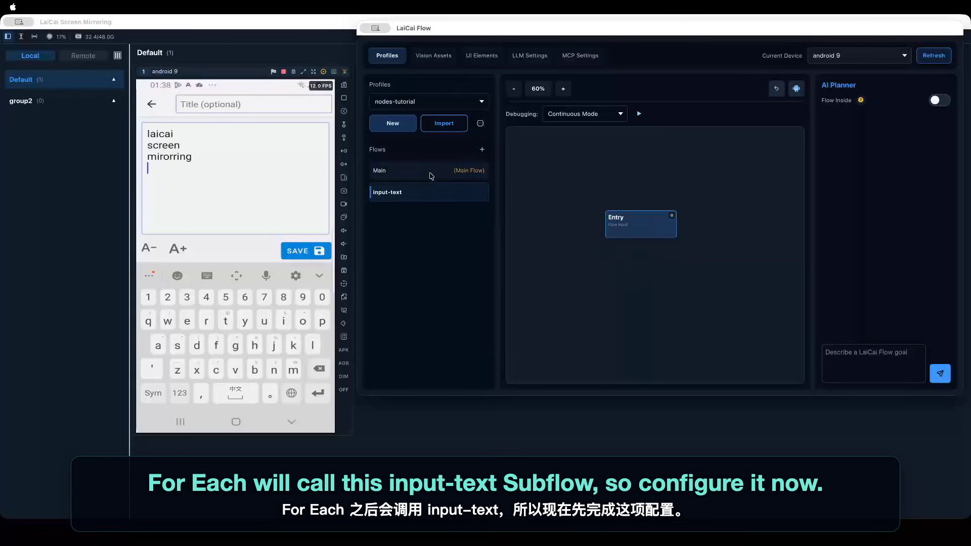
pyautogui.click(428, 176)
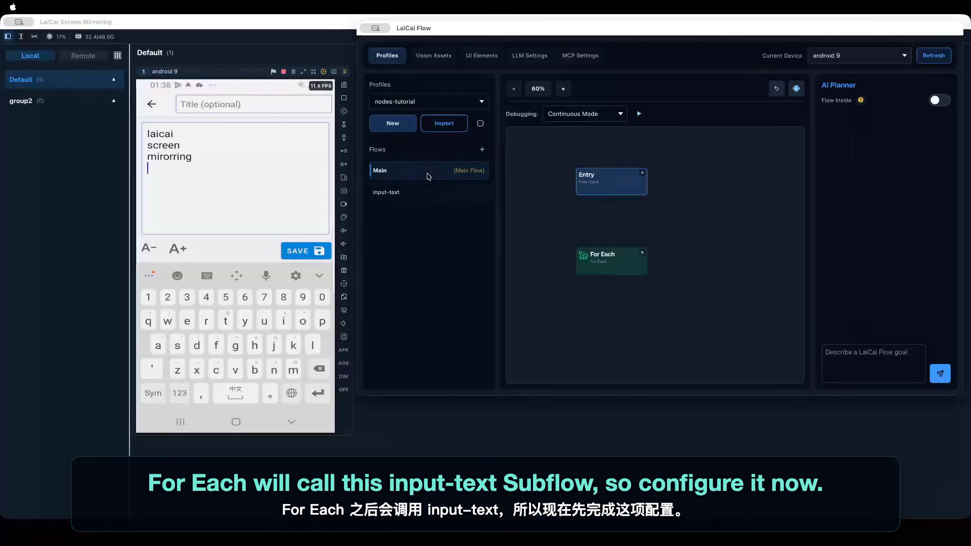
pyautogui.rightClick(602, 259)
pyautogui.click(617, 267)
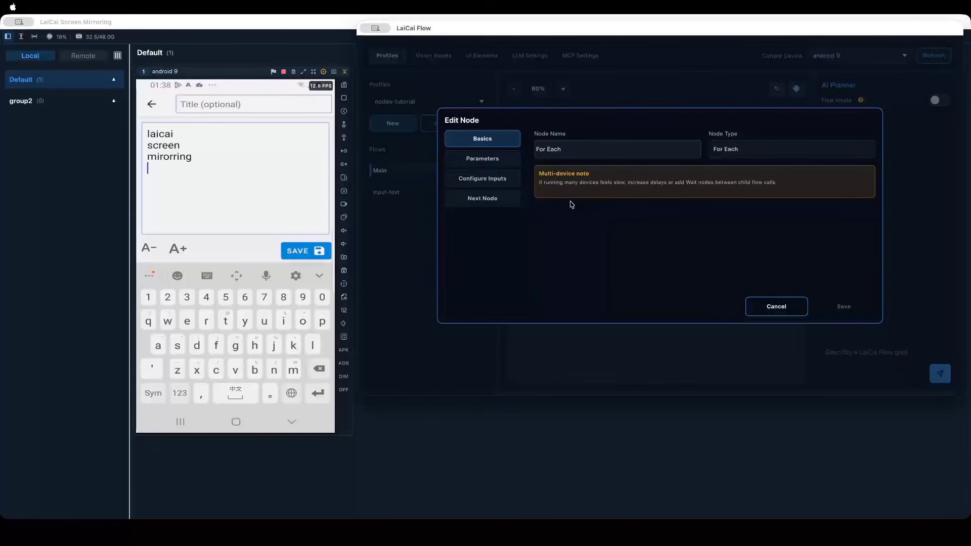
pyautogui.click(766, 313)
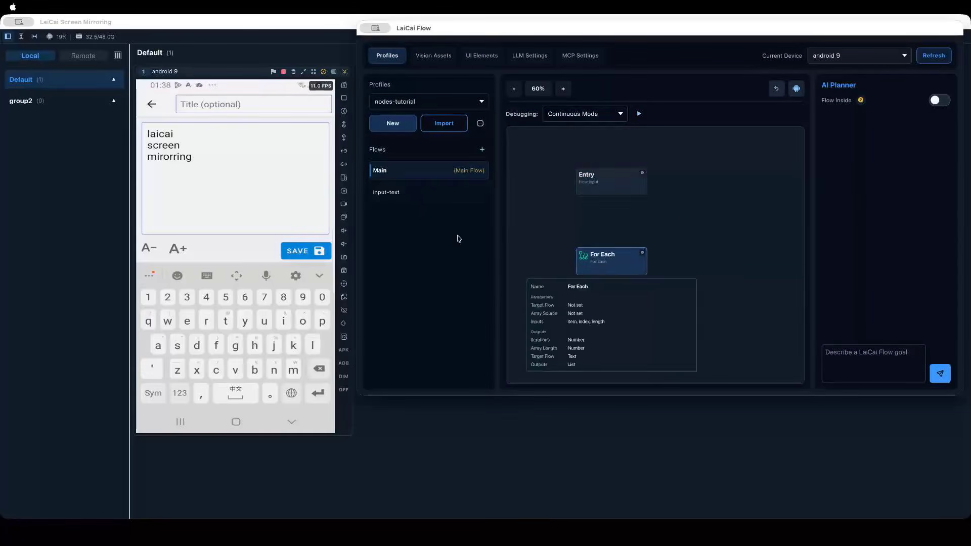
pyautogui.click(412, 192)
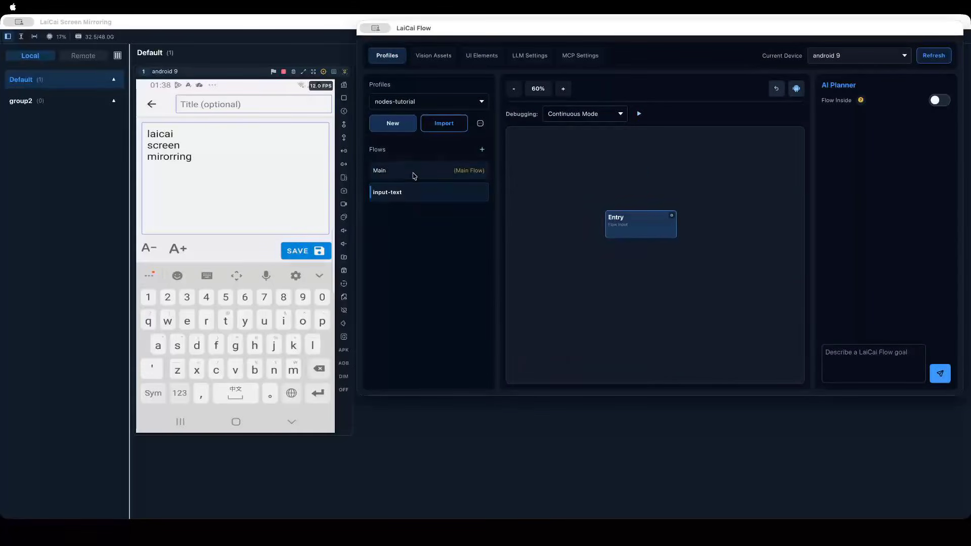
# Set the flow to call in the Main flow's For Each node to input-text and save the node
pyautogui.click(416, 176)
pyautogui.rightClick(595, 261)
pyautogui.click(604, 269)
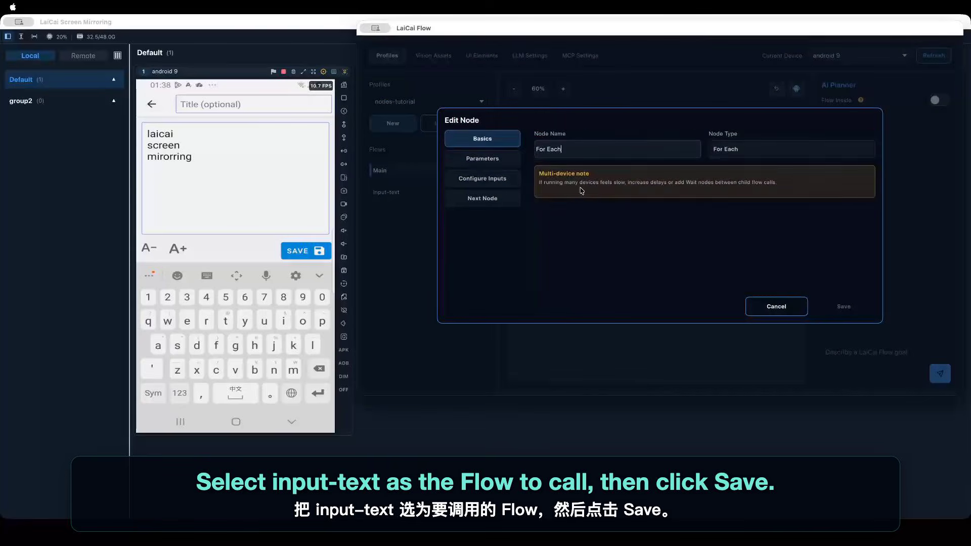
pyautogui.click(482, 159)
pyautogui.click(579, 151)
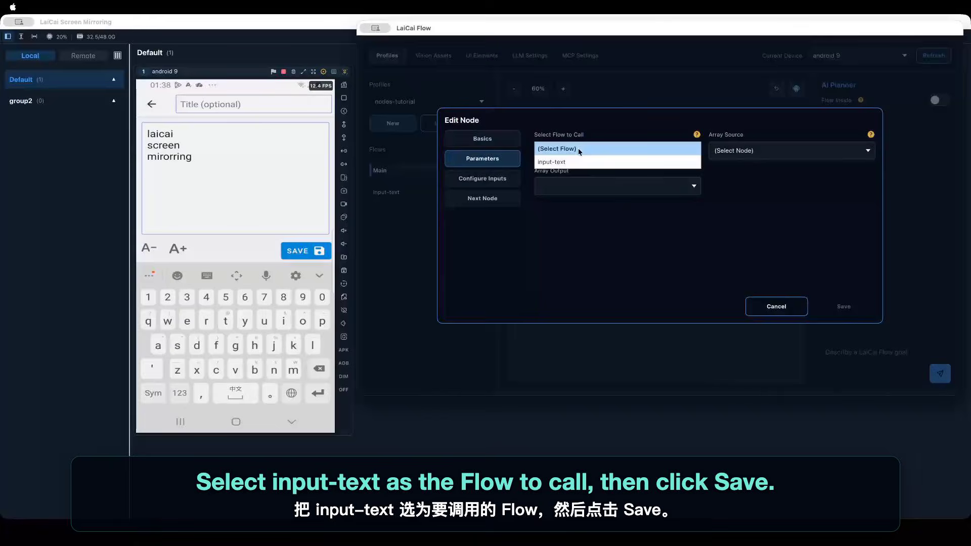
pyautogui.click(556, 161)
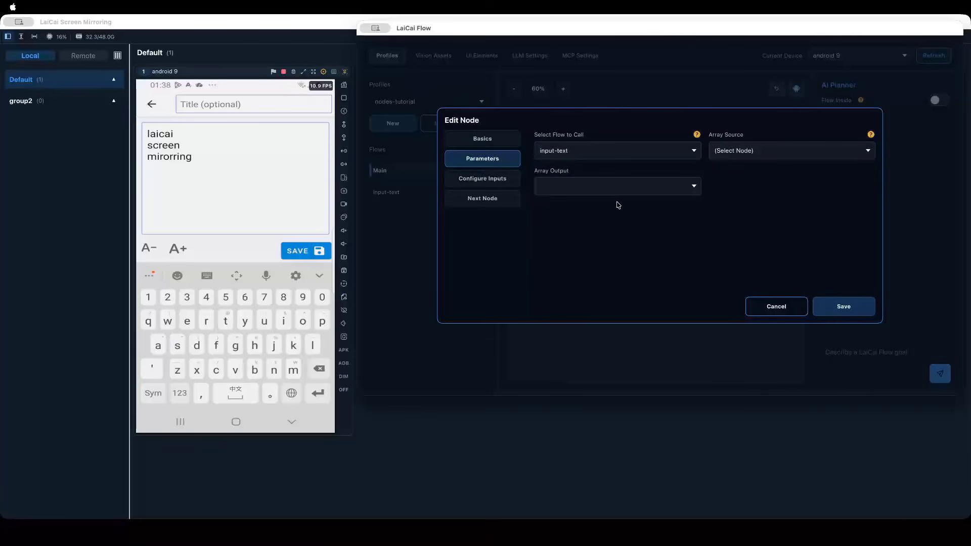
pyautogui.click(833, 307)
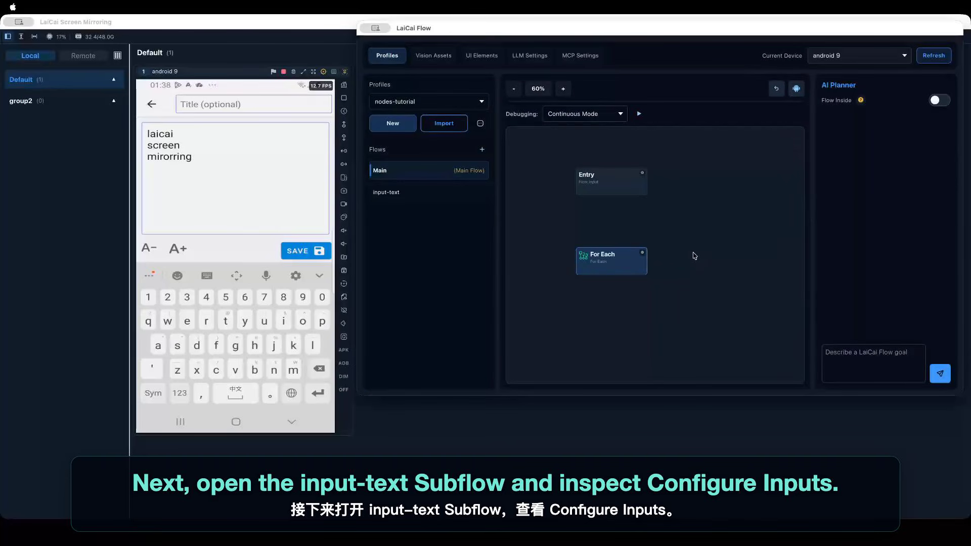
# Set the item system input to string in the input-text flow's Entry node and save the node
pyautogui.click(432, 194)
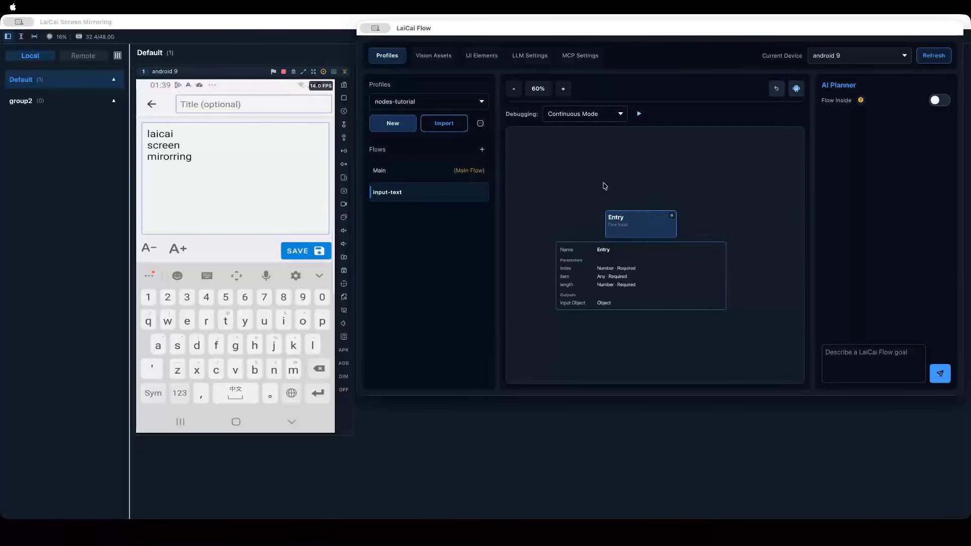
pyautogui.rightClick(625, 229)
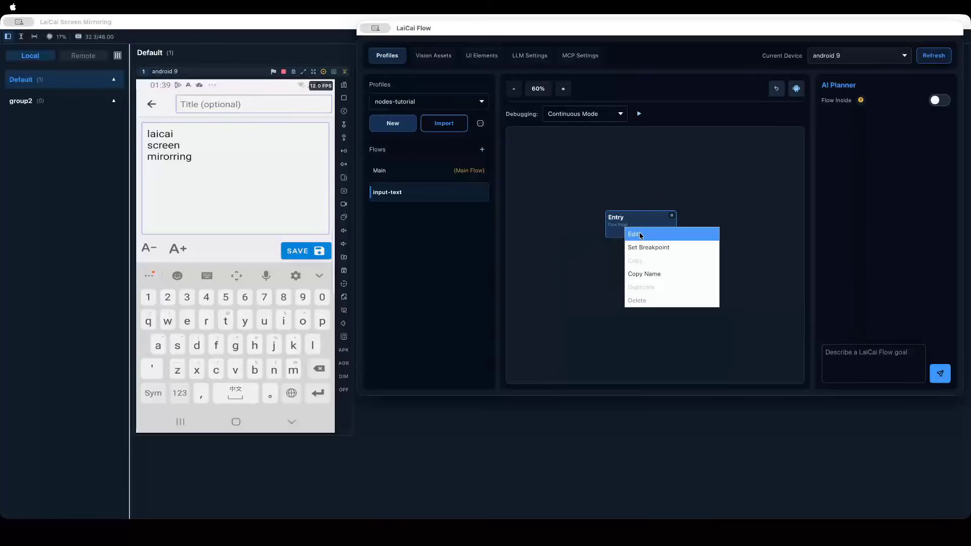
pyautogui.click(639, 235)
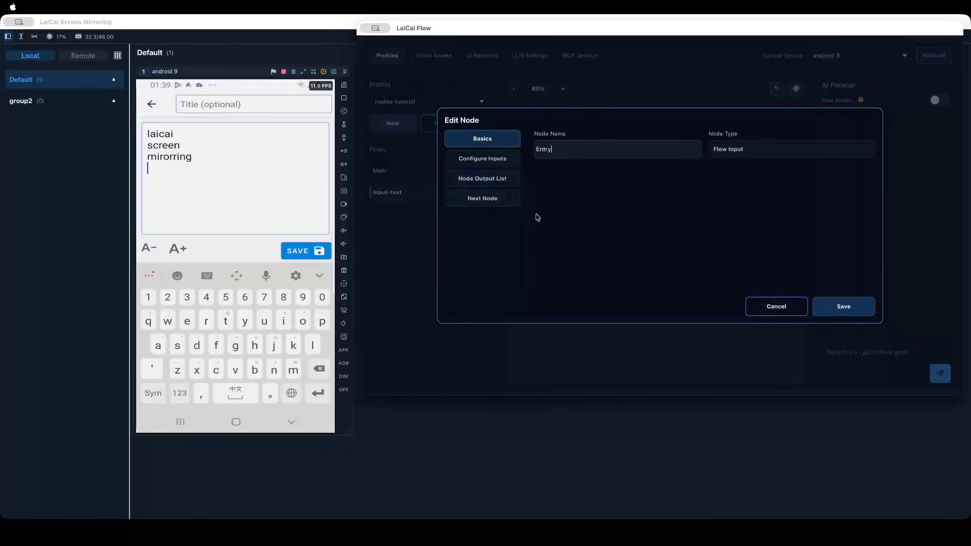
pyautogui.click(501, 160)
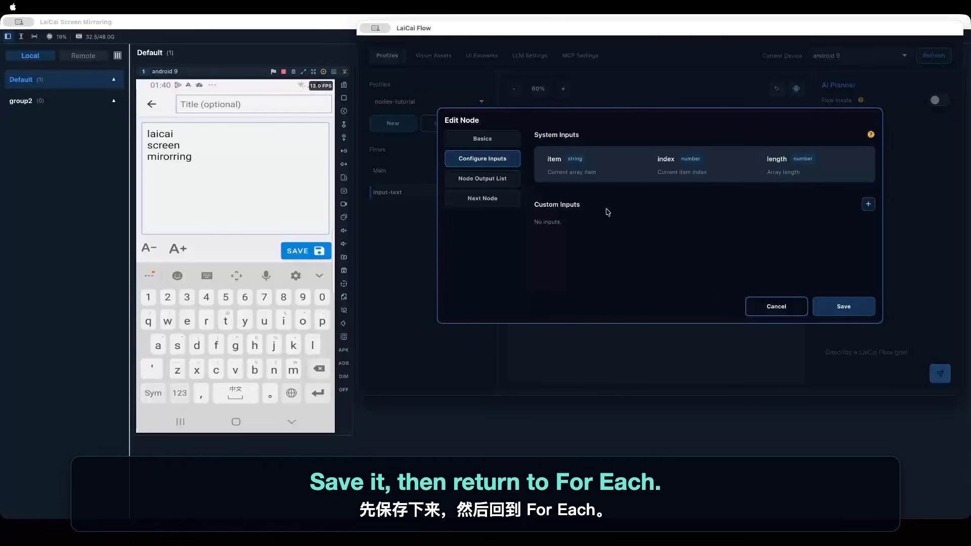
pyautogui.click(841, 307)
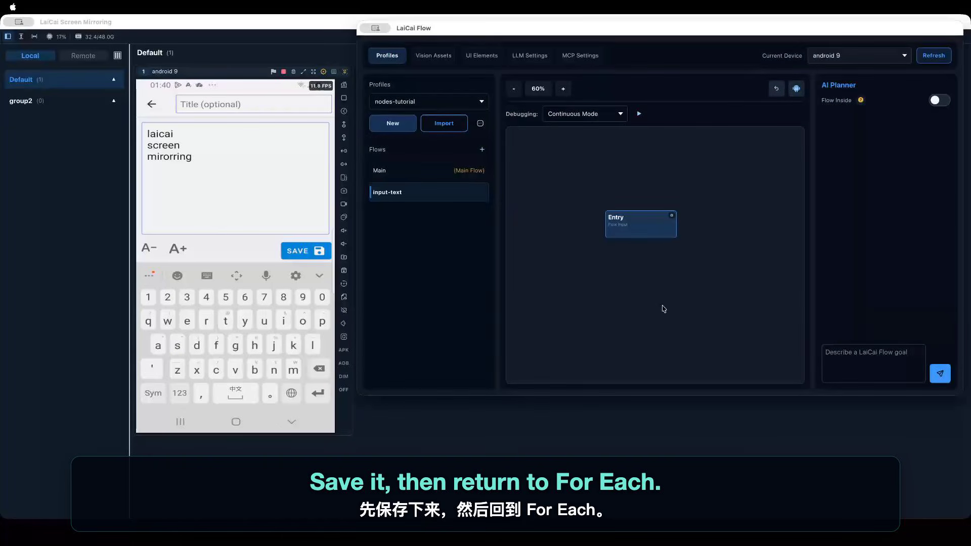
# Examine the system inputs configured for the For Each node in the Main flow
pyautogui.click(430, 172)
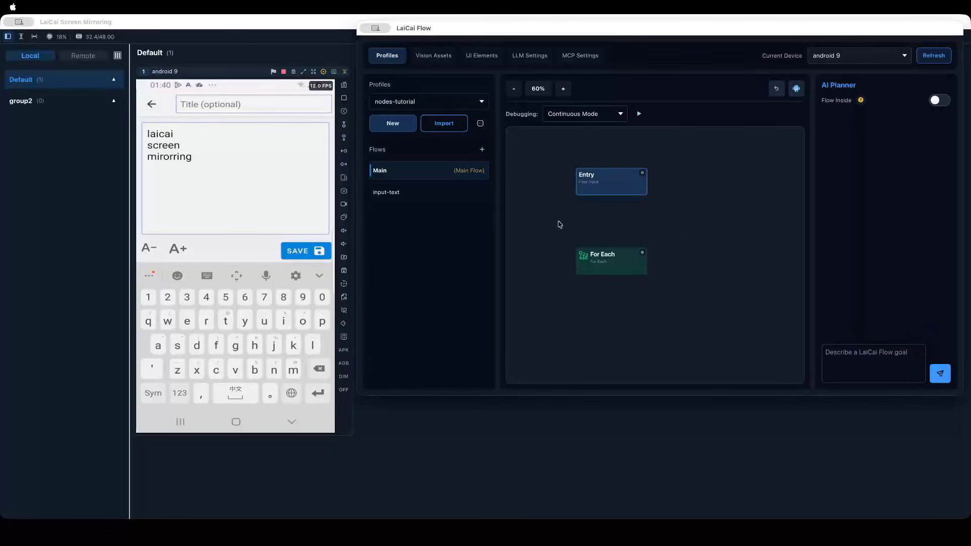
pyautogui.rightClick(609, 266)
pyautogui.click(618, 271)
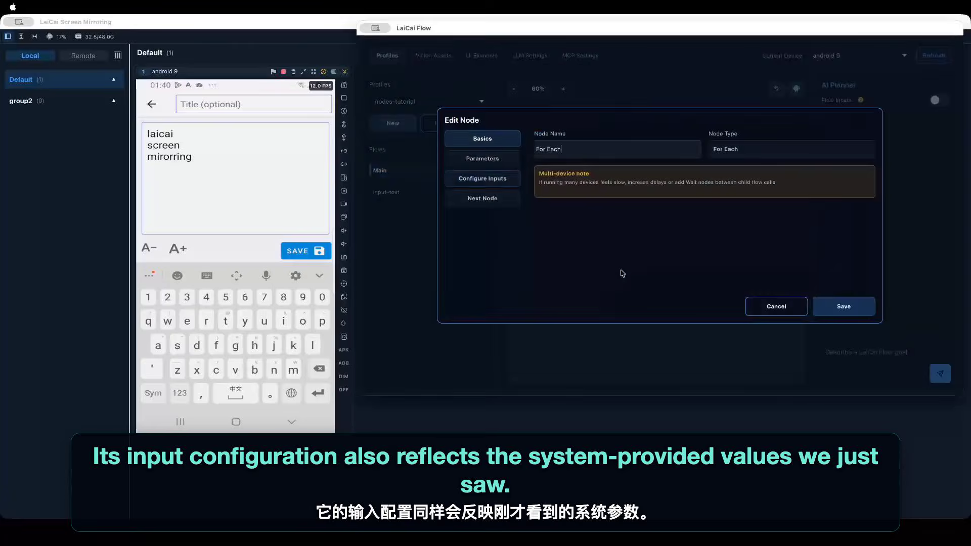
pyautogui.click(499, 187)
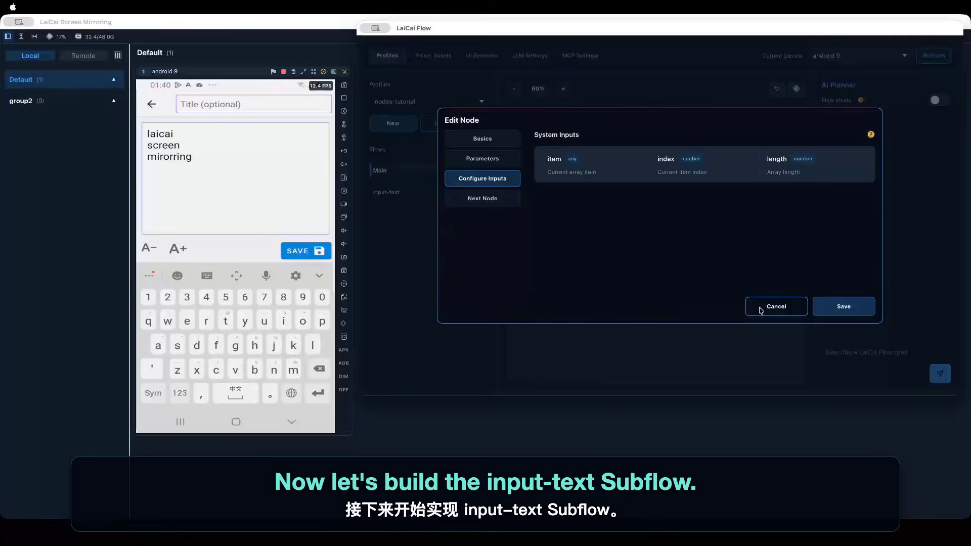
# Close the For Each node's settings without saving and open the input-text flow
pyautogui.click(760, 309)
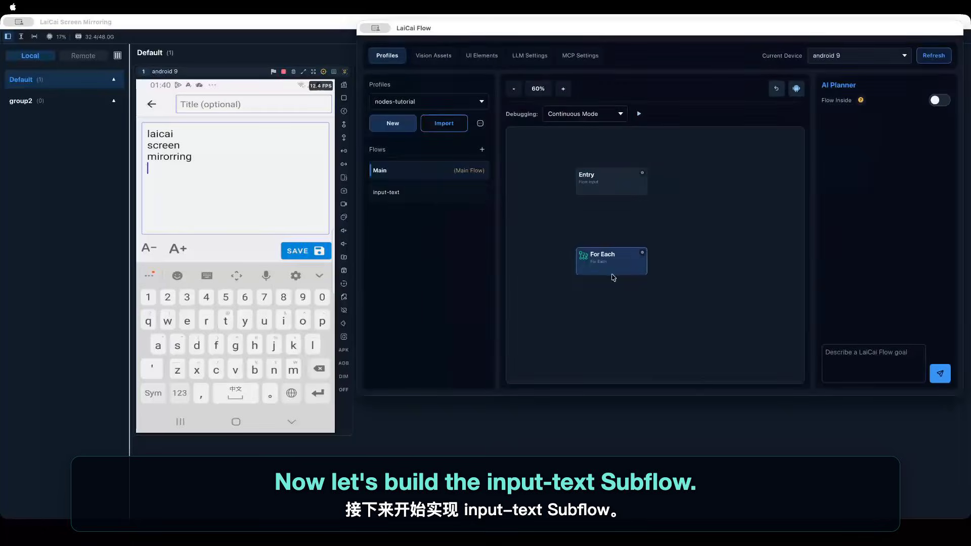
pyautogui.click(413, 193)
pyautogui.moveTo(624, 280); pyautogui.dragTo(587, 251)
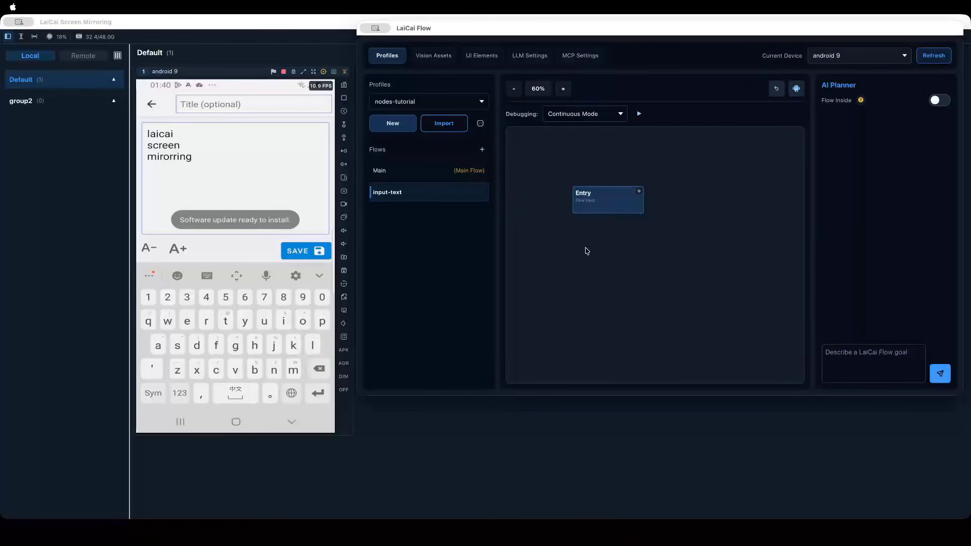
# Delete all three lines of text from the note on the mirrored Android device
pyautogui.click(172, 183)
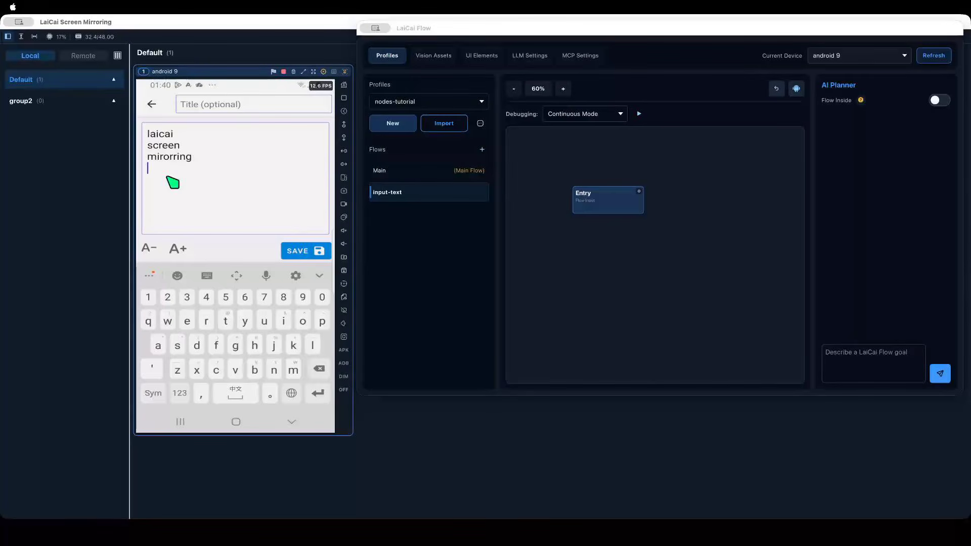
pyautogui.press('BackSpace')
pyautogui.press('BackSpace')
pyautogui.press('BackSpace')
pyautogui.press('BackSpace')
pyautogui.press('BackSpace')
pyautogui.press('BackSpace')
pyautogui.press('BackSpace')
pyautogui.press('BackSpace')
pyautogui.press('BackSpace')
pyautogui.press('BackSpace')
pyautogui.press('BackSpace')
pyautogui.press('BackSpace')
pyautogui.press('BackSpace')
pyautogui.press('BackSpace')
pyautogui.press('BackSpace')
pyautogui.press('BackSpace')
pyautogui.press('BackSpace')
pyautogui.press('BackSpace')
pyautogui.press('BackSpace')
pyautogui.press('BackSpace')
pyautogui.press('BackSpace')
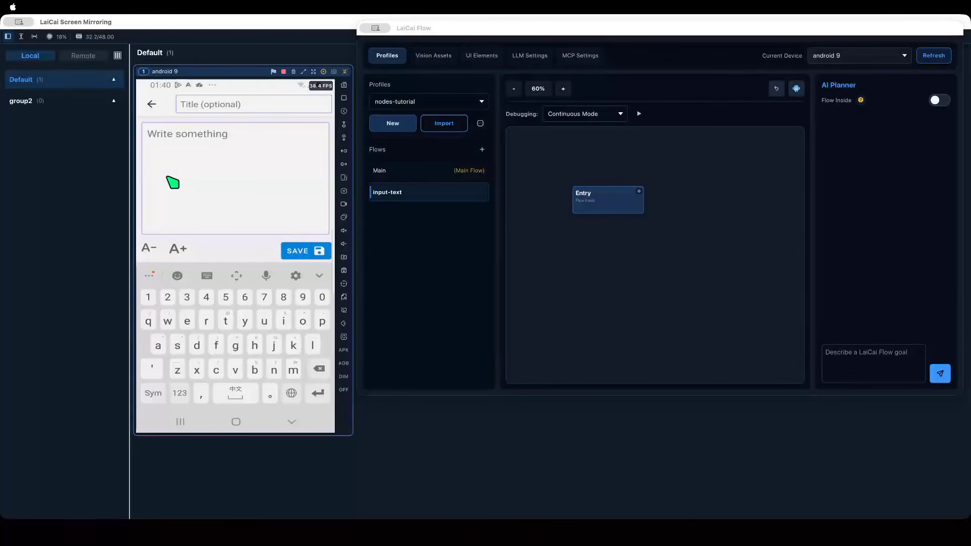
# Add an Input Text node to the input-text flow with default settings and place it below the Entry node
pyautogui.rightClick(602, 256)
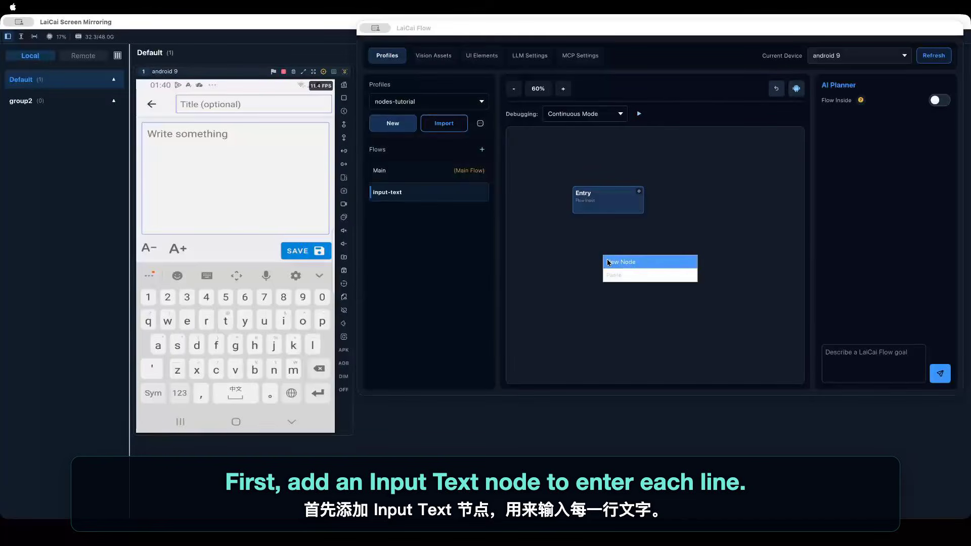
pyautogui.click(618, 262)
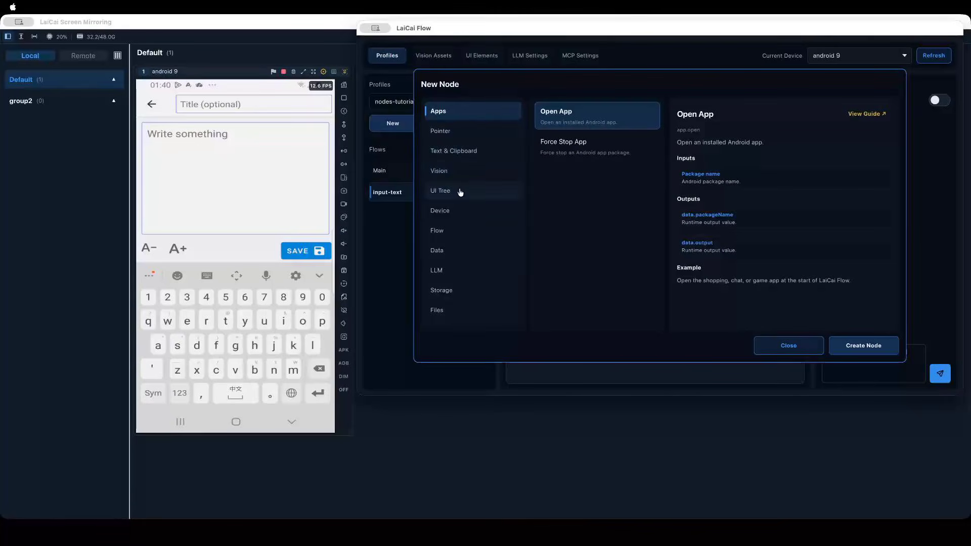
pyautogui.click(455, 155)
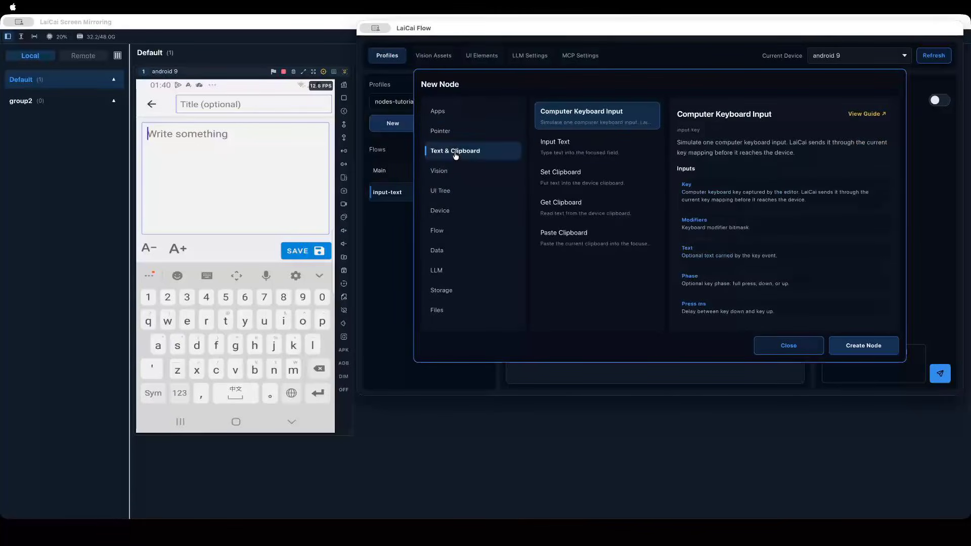
pyautogui.click(611, 152)
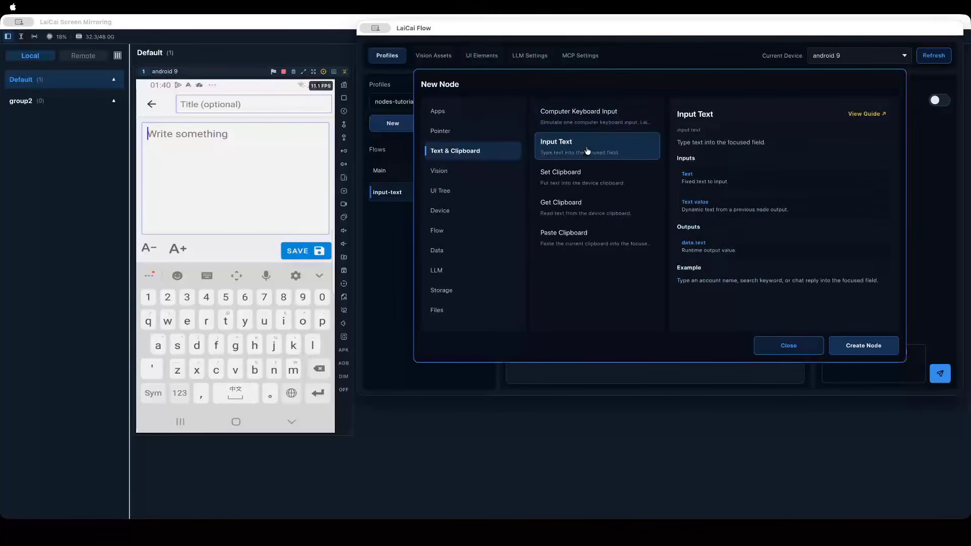
pyautogui.click(864, 346)
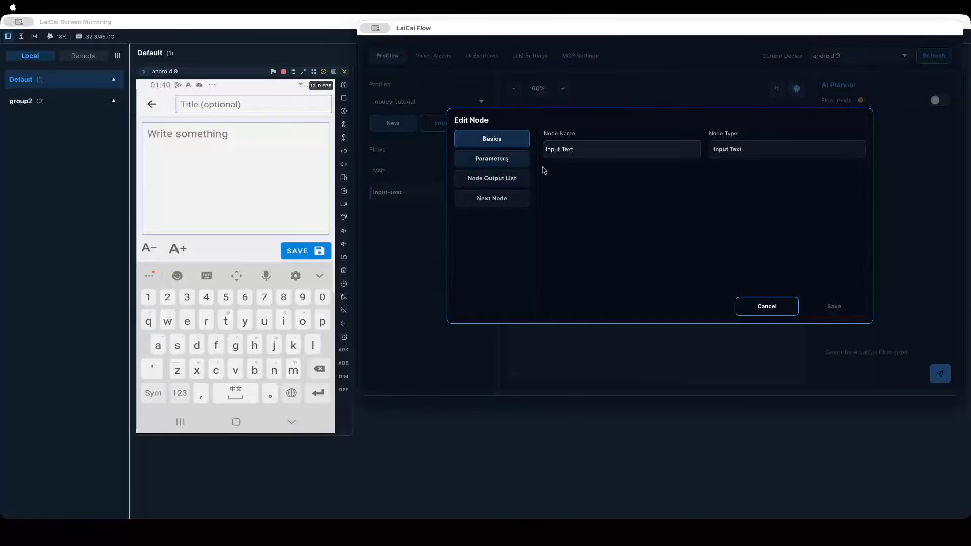
pyautogui.click(766, 307)
pyautogui.moveTo(620, 266); pyautogui.dragTo(607, 261)
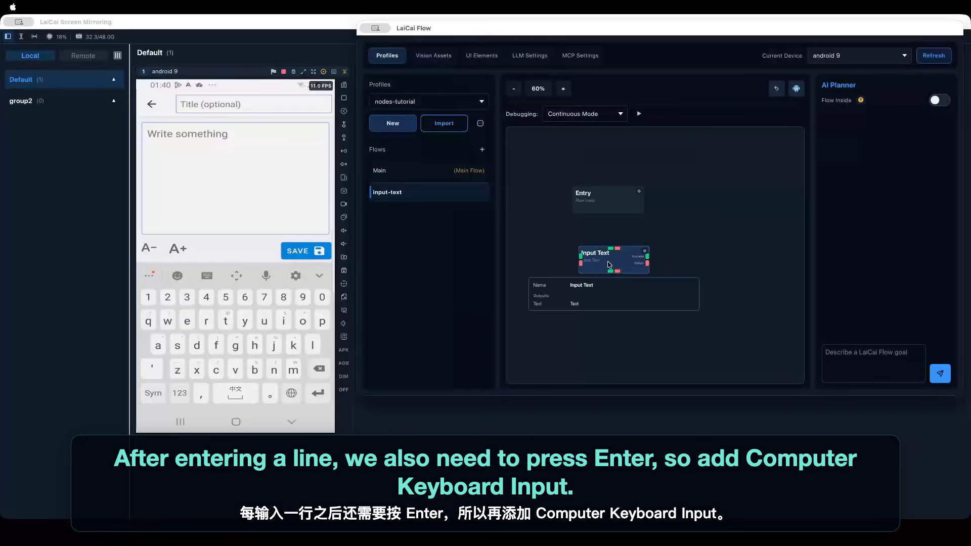
# Create a Computer Keyboard Input node below the Input Text node in the input-text flow
pyautogui.rightClick(612, 334)
pyautogui.click(622, 340)
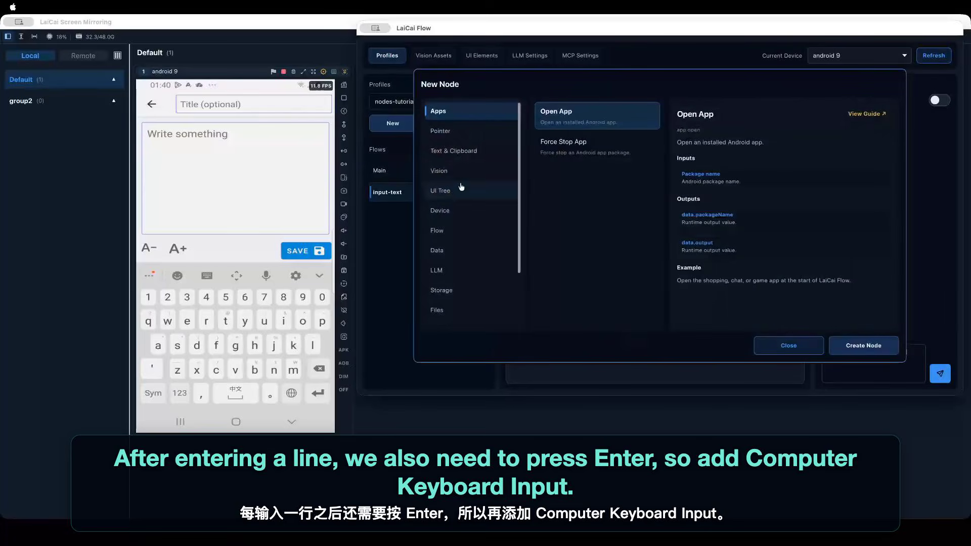
pyautogui.click(478, 150)
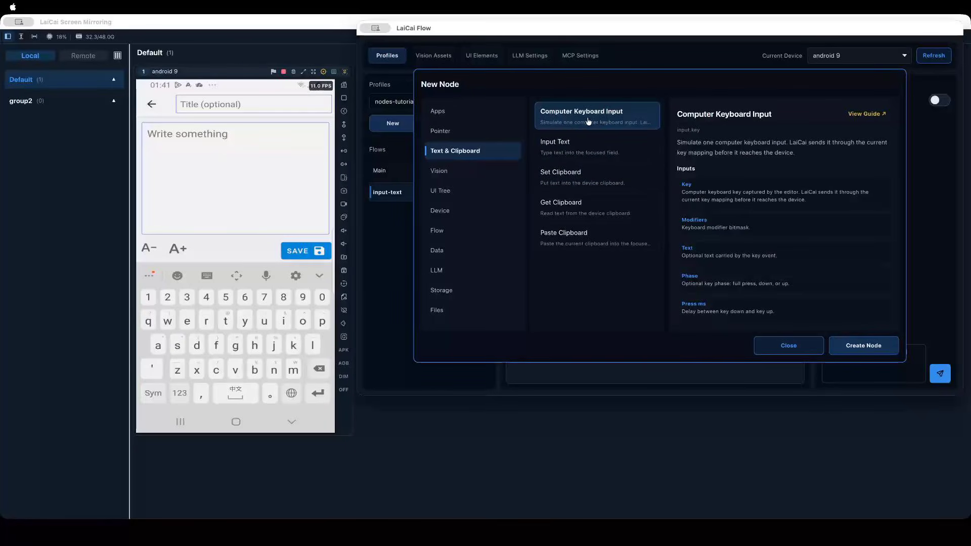
pyautogui.click(842, 348)
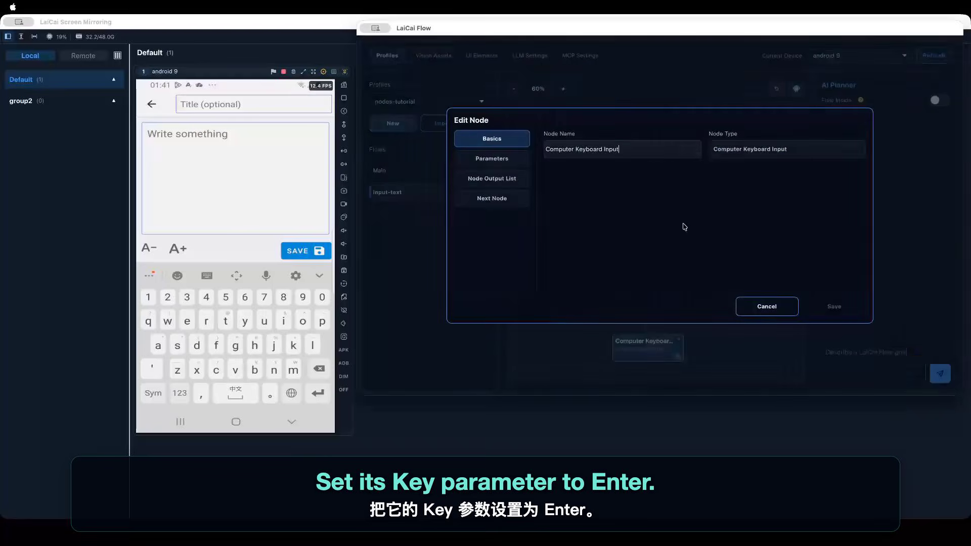
# Set the Computer Keyboard Input node's Key parameter to Enter and save the node
pyautogui.click(510, 159)
pyautogui.click(576, 151)
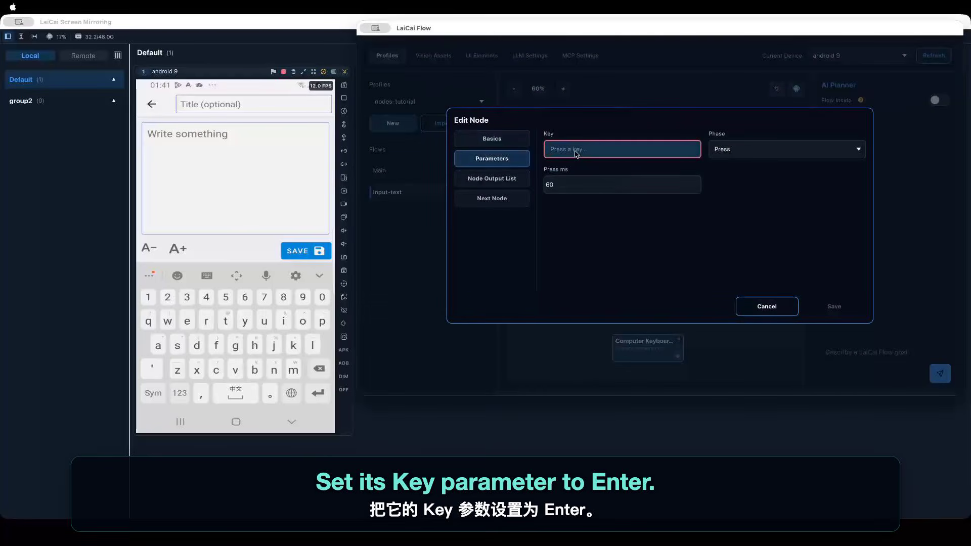
pyautogui.press('Return')
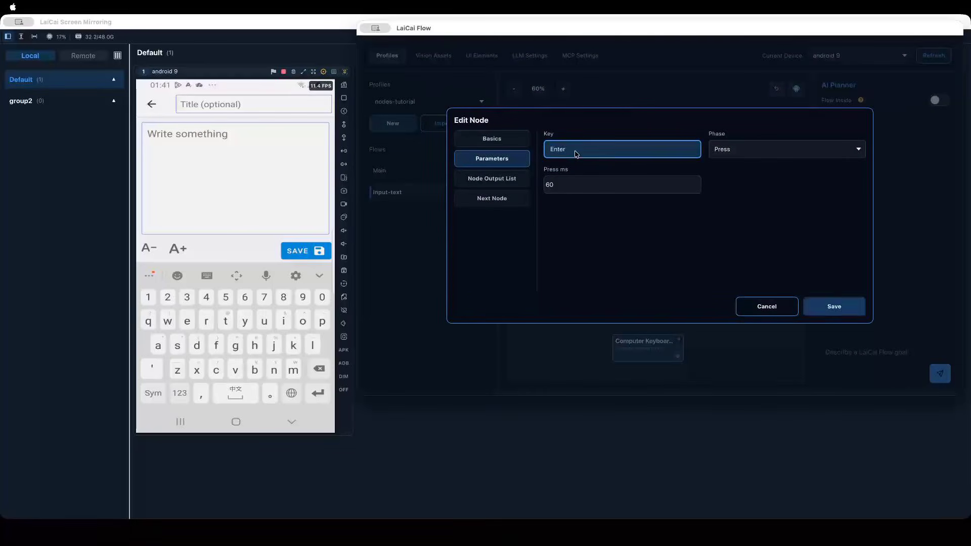
pyautogui.click(834, 307)
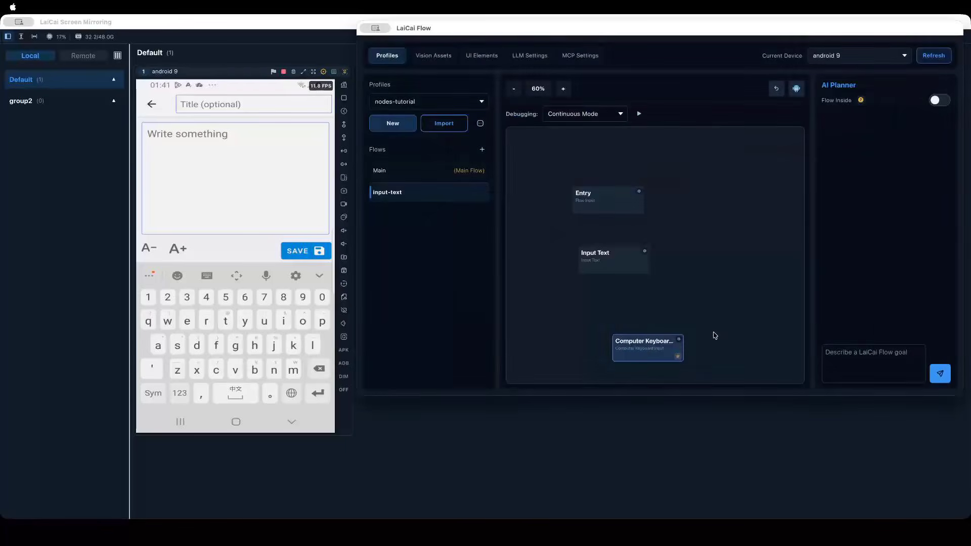
# Line up the three nodes in a column and move Entry up to leave a gap above Input Text
pyautogui.moveTo(645, 350); pyautogui.dragTo(611, 324)
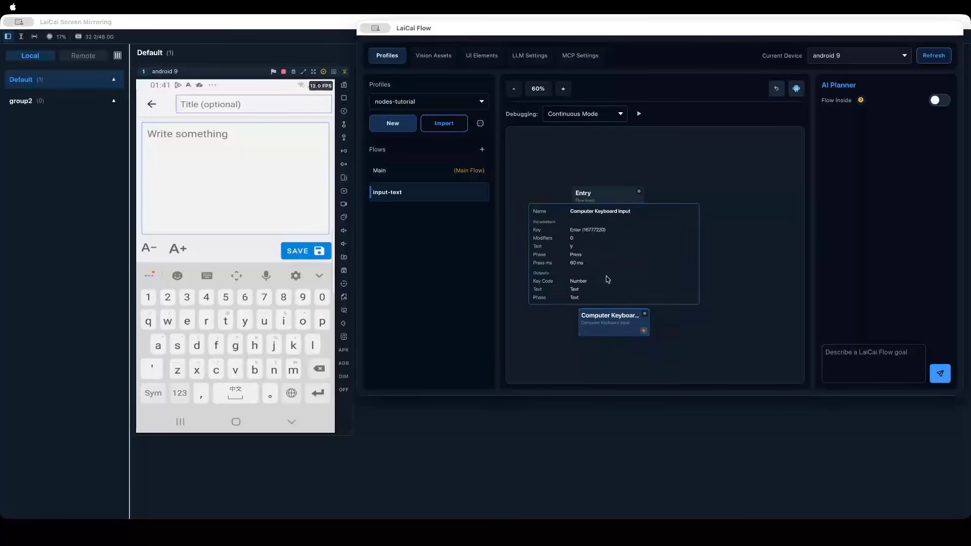
pyautogui.click(613, 195)
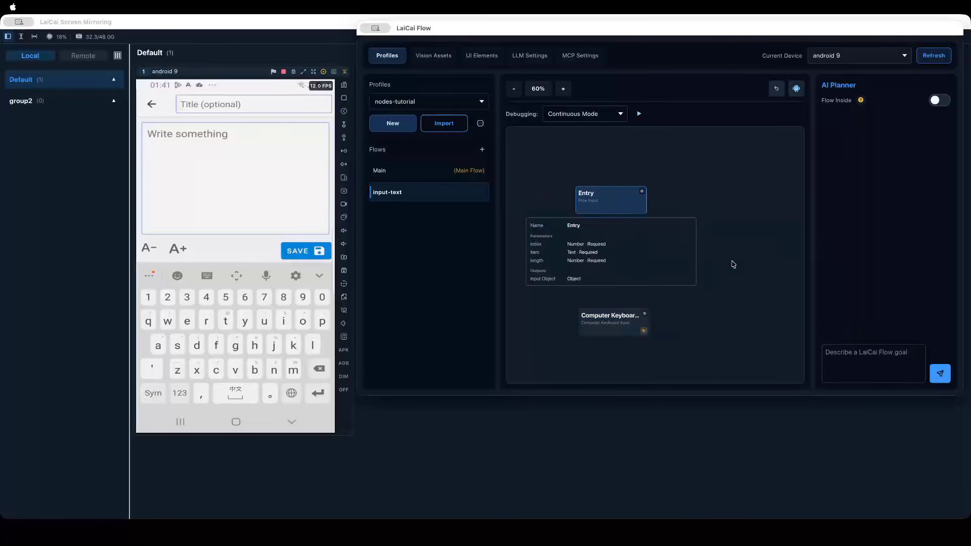
pyautogui.click(612, 262)
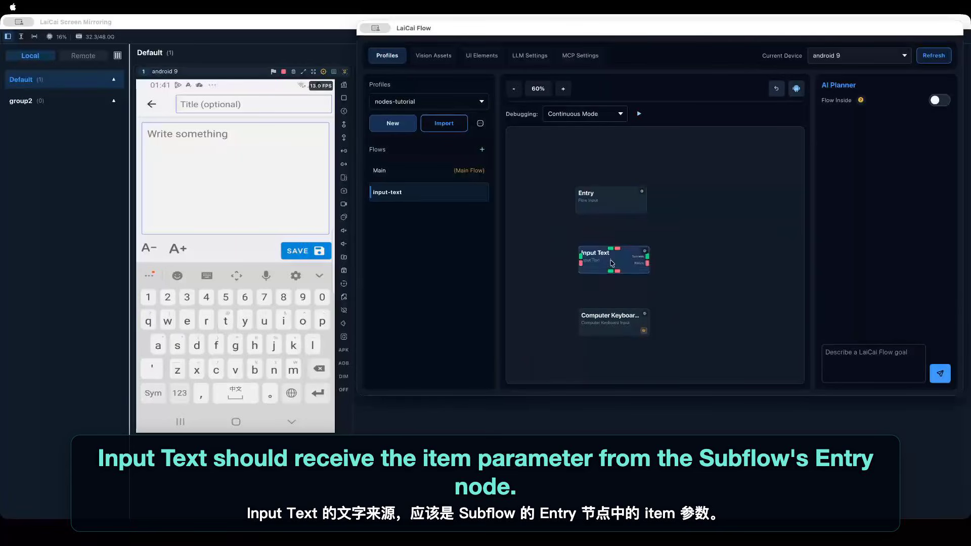
pyautogui.click(610, 204)
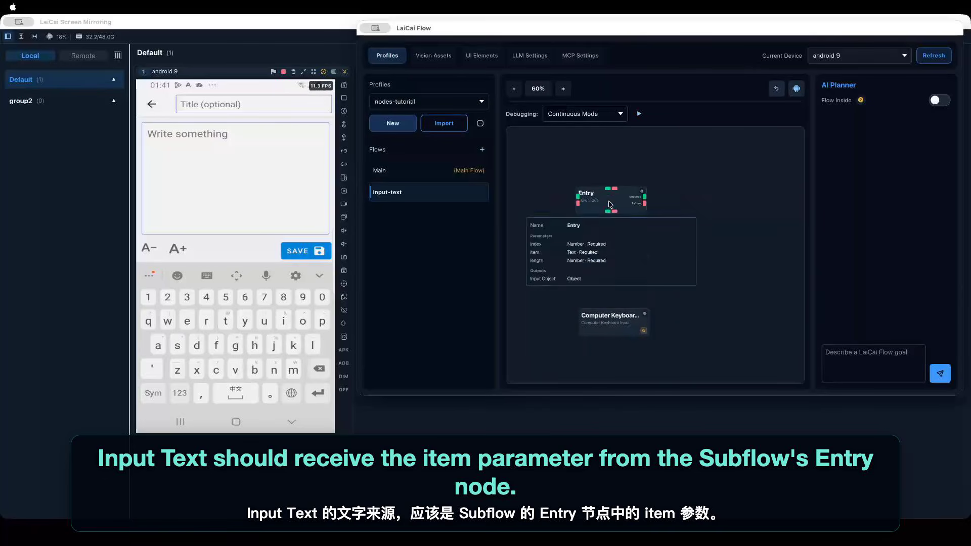
pyautogui.moveTo(610, 204); pyautogui.dragTo(609, 169)
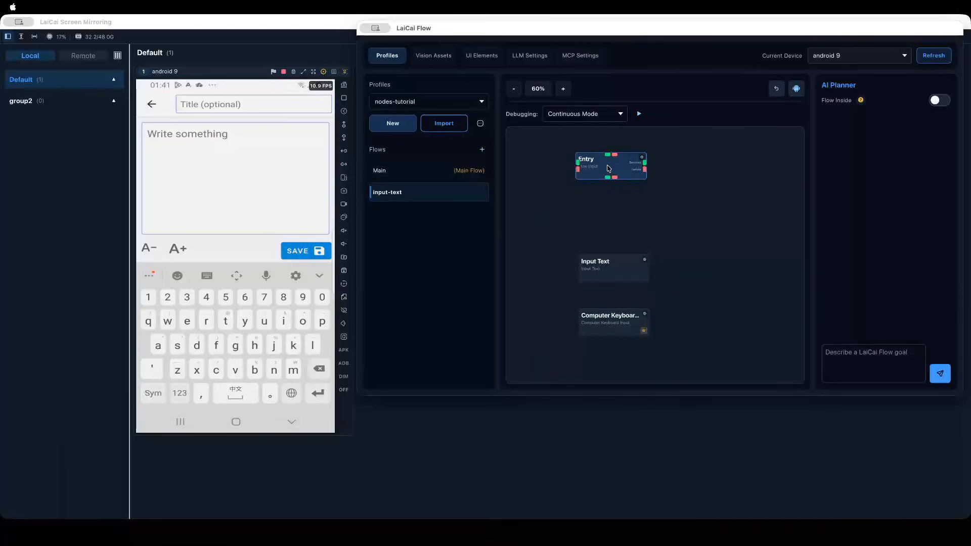
# Examine the system inputs configured in the input-text flow's Entry node, leaving them unchanged
pyautogui.rightClick(609, 169)
pyautogui.click(617, 177)
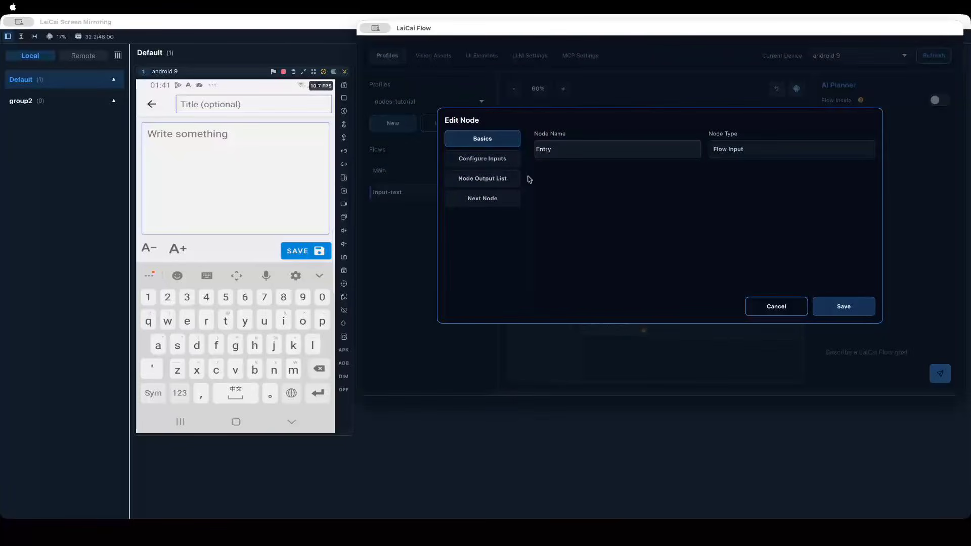
pyautogui.click(482, 158)
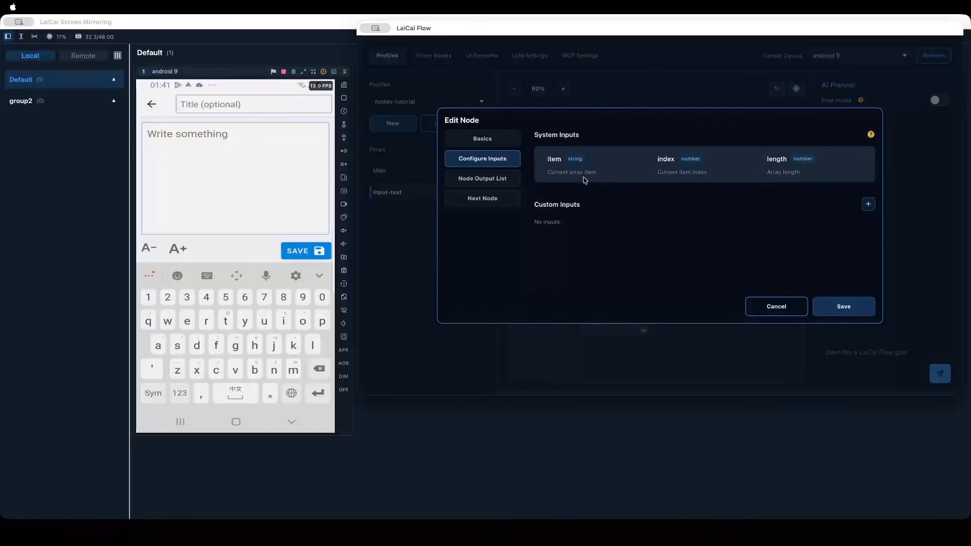
pyautogui.click(776, 306)
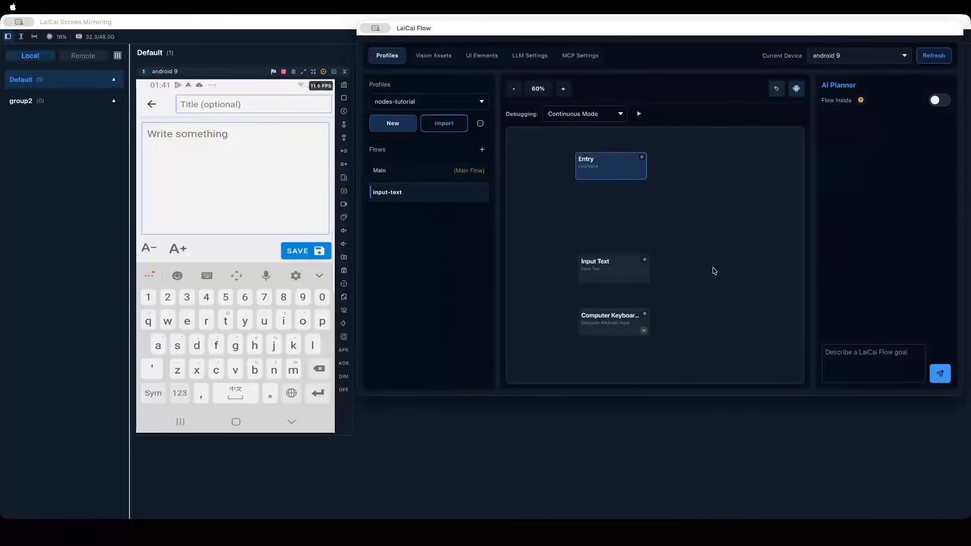
# Create a Pick Field data node in the input-text flow beside the gap between Entry and Input Text
pyautogui.rightClick(674, 223)
pyautogui.click(684, 227)
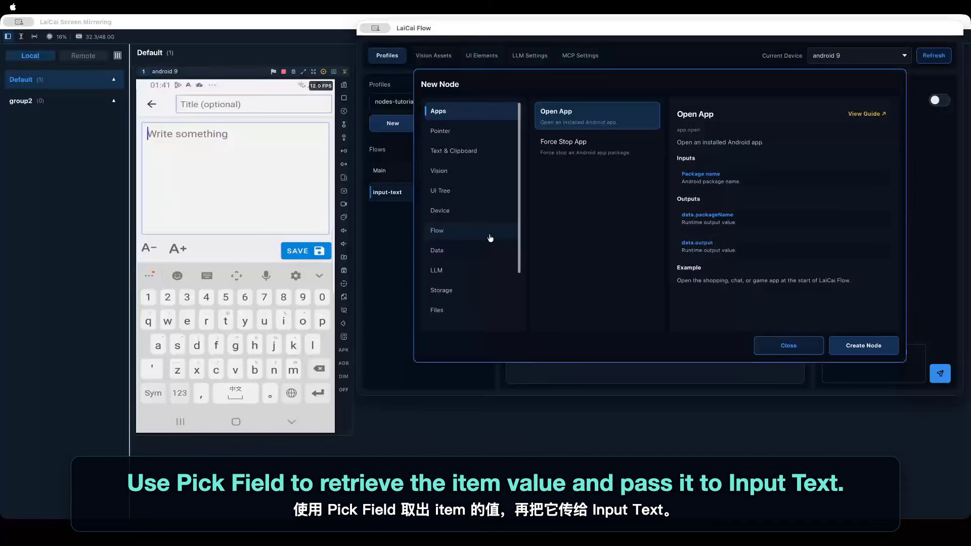
pyautogui.click(455, 250)
pyautogui.scroll(-2, 588, 248)
pyautogui.scroll(-7, 587, 248)
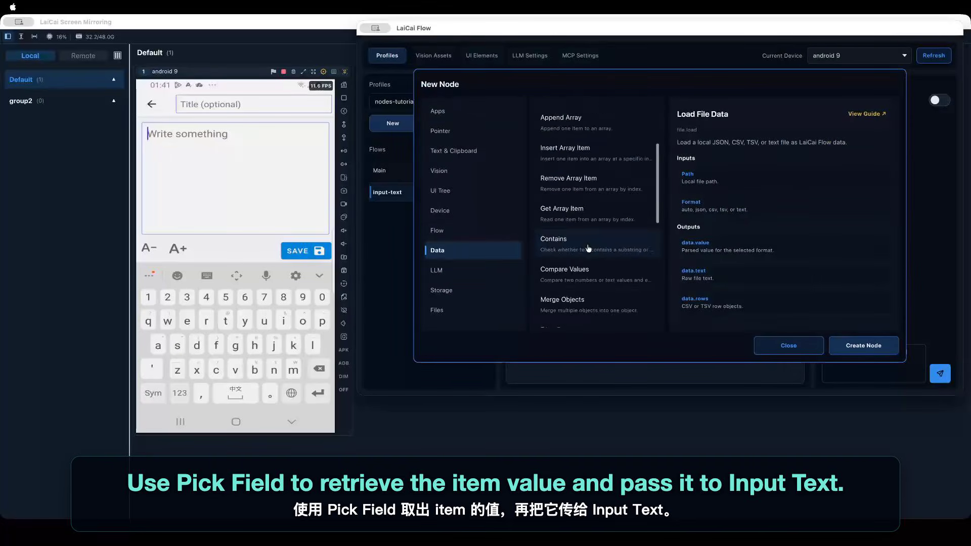
pyautogui.click(589, 253)
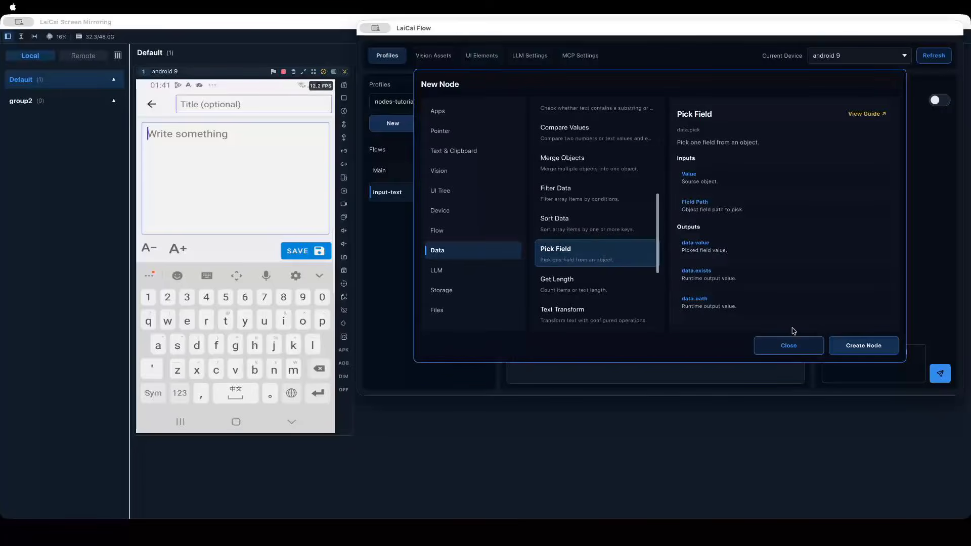
pyautogui.click(841, 349)
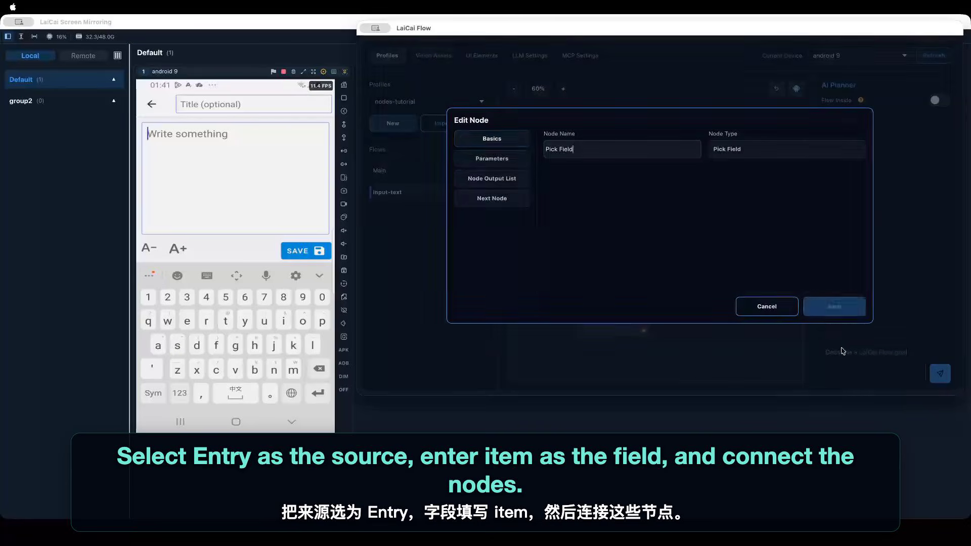
# Set the Pick Field node's source node to Entry and its field path to item, and save the node
pyautogui.click(488, 160)
pyautogui.click(576, 151)
pyautogui.click(589, 159)
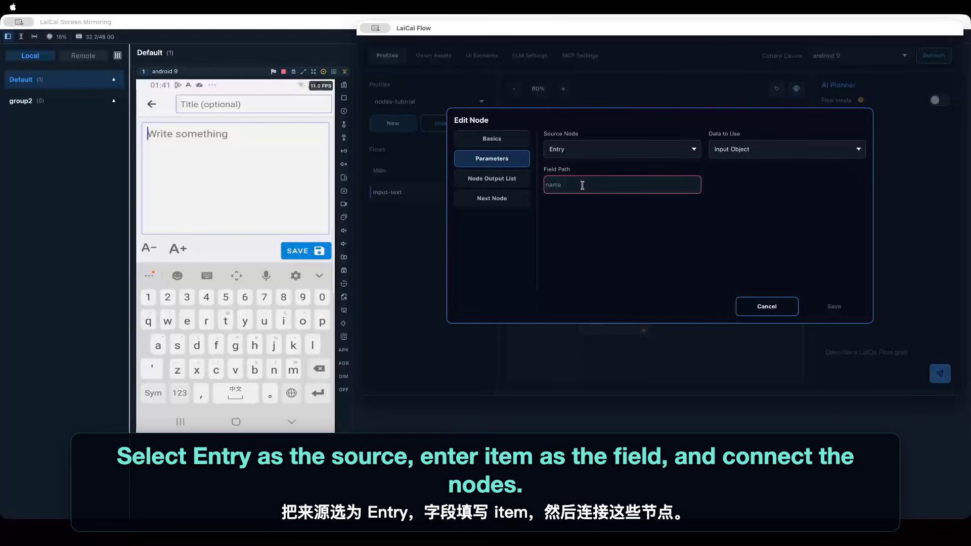
pyautogui.write('item')
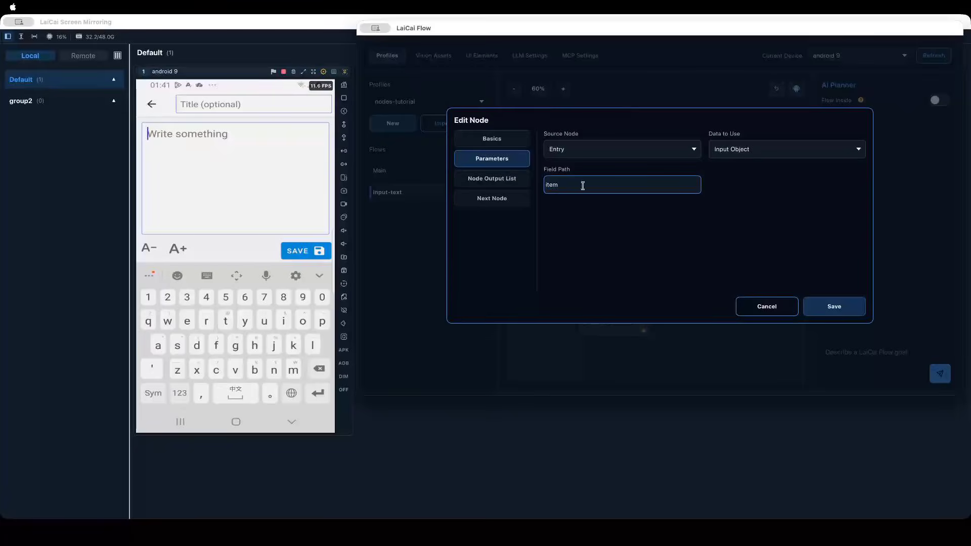
pyautogui.click(833, 306)
# Place the Pick Field node between Entry and Input Text, and connect Entry's success output to it
pyautogui.moveTo(706, 235); pyautogui.dragTo(611, 219)
pyautogui.moveTo(609, 175)
pyautogui.moveTo(607, 178); pyautogui.dragTo(608, 215)
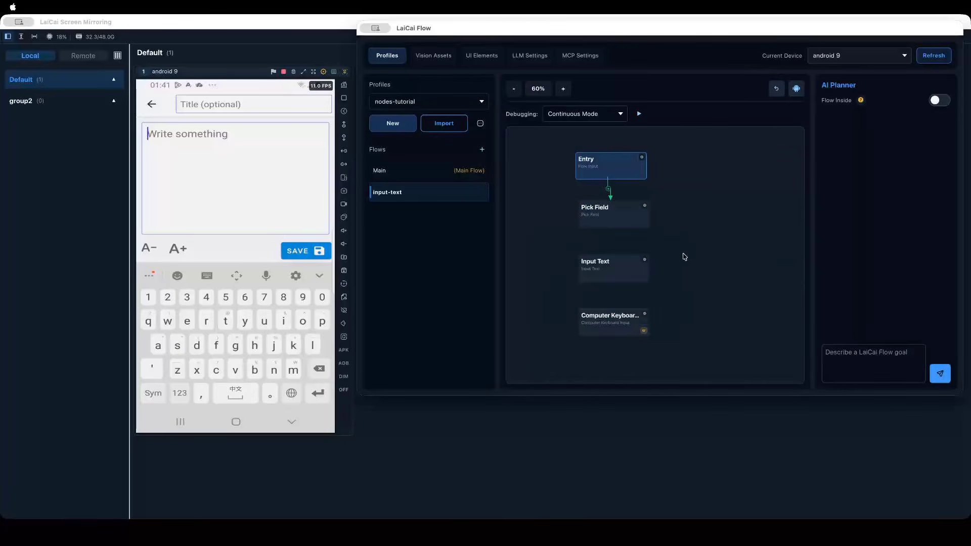
# Space the lower nodes further apart in the column and connect Pick Field's success output to Input Text
pyautogui.moveTo(623, 331); pyautogui.dragTo(610, 349)
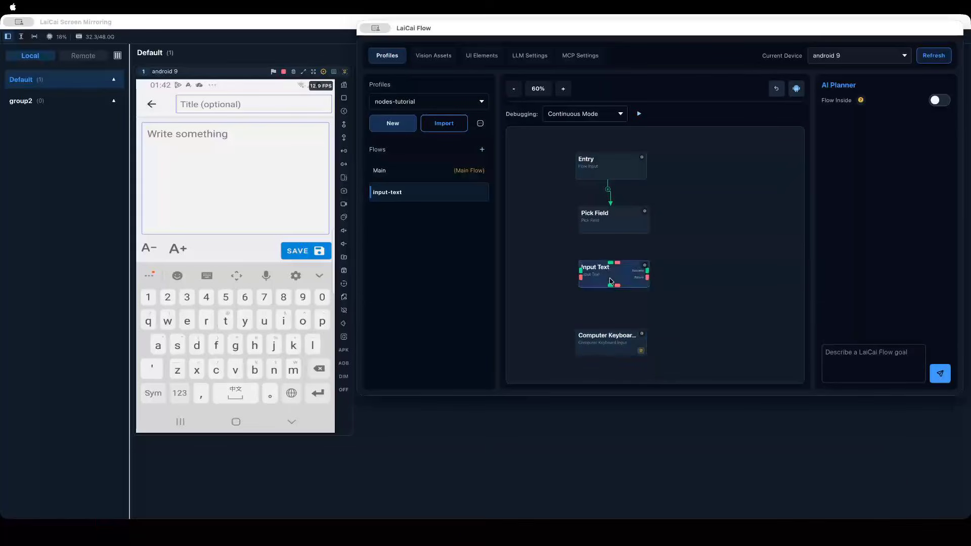
pyautogui.moveTo(609, 279); pyautogui.dragTo(607, 287)
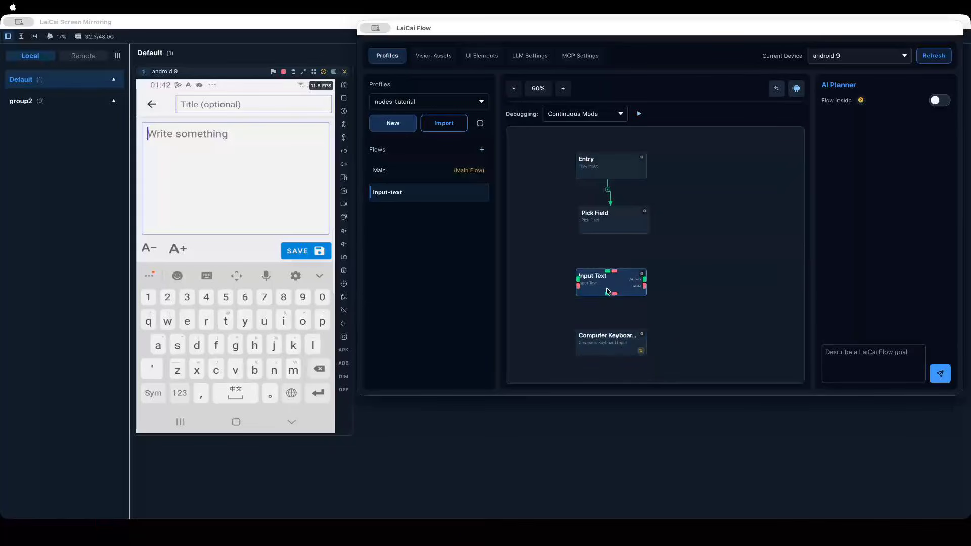
pyautogui.moveTo(610, 225); pyautogui.dragTo(609, 276)
pyautogui.moveTo(608, 241)
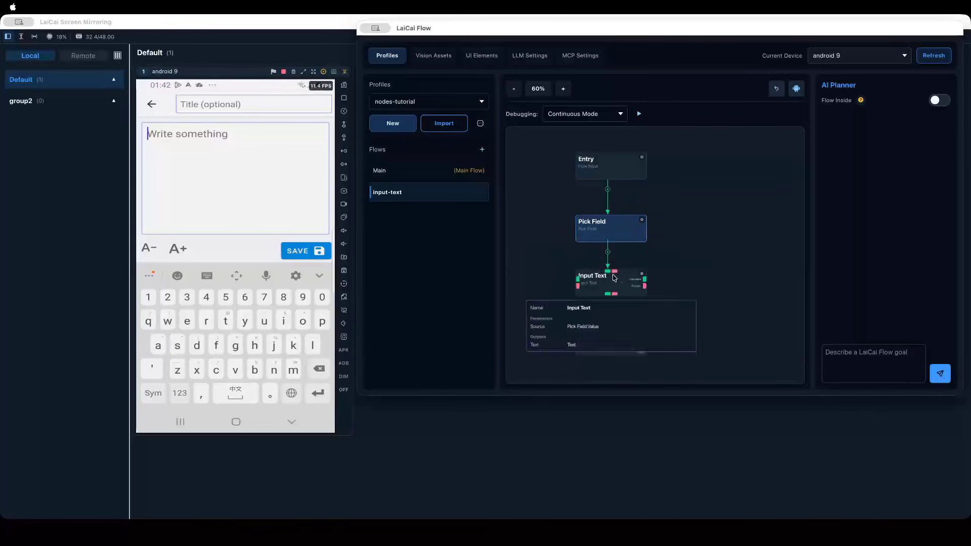
# Check the Input Text node's input source, source node and data to use
pyautogui.rightClick(616, 288)
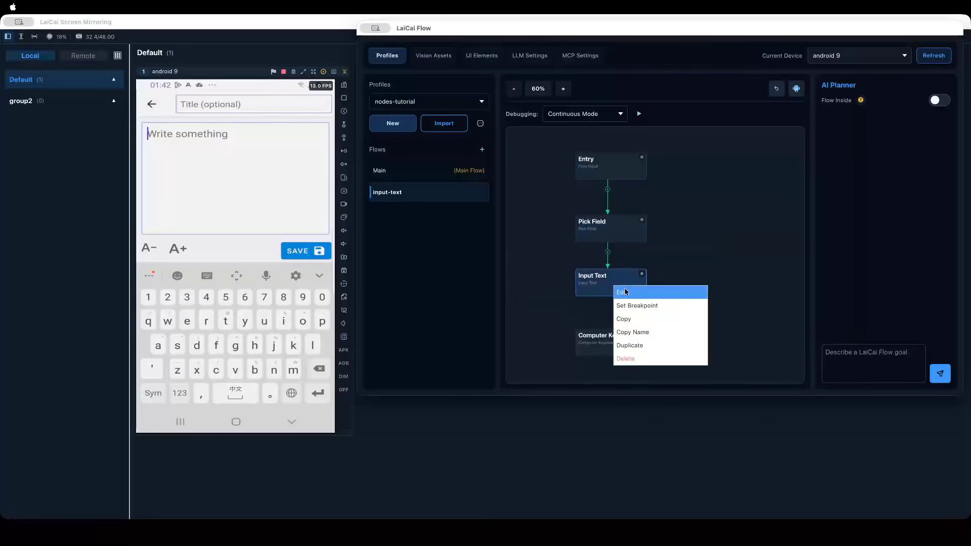
pyautogui.click(622, 290)
pyautogui.click(493, 159)
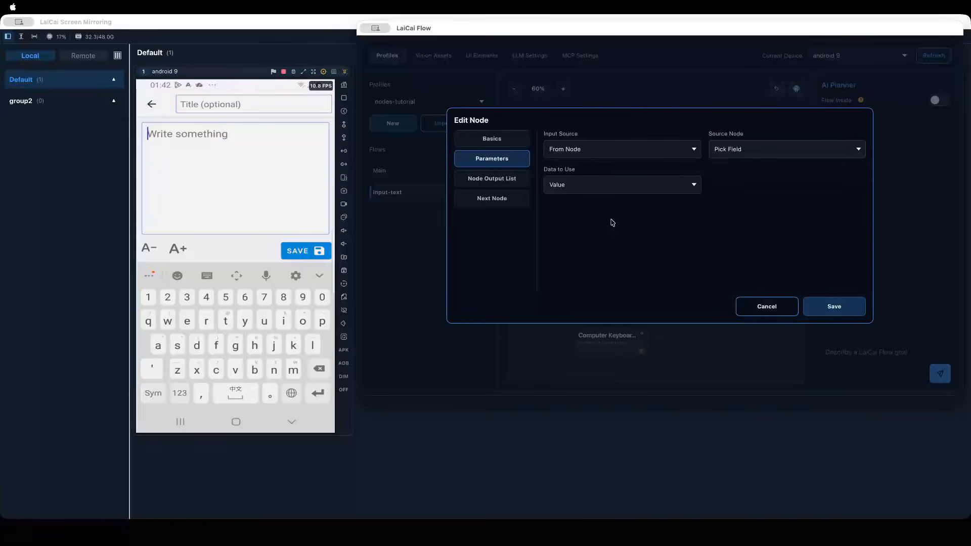
pyautogui.click(592, 188)
pyautogui.click(593, 186)
pyautogui.click(796, 309)
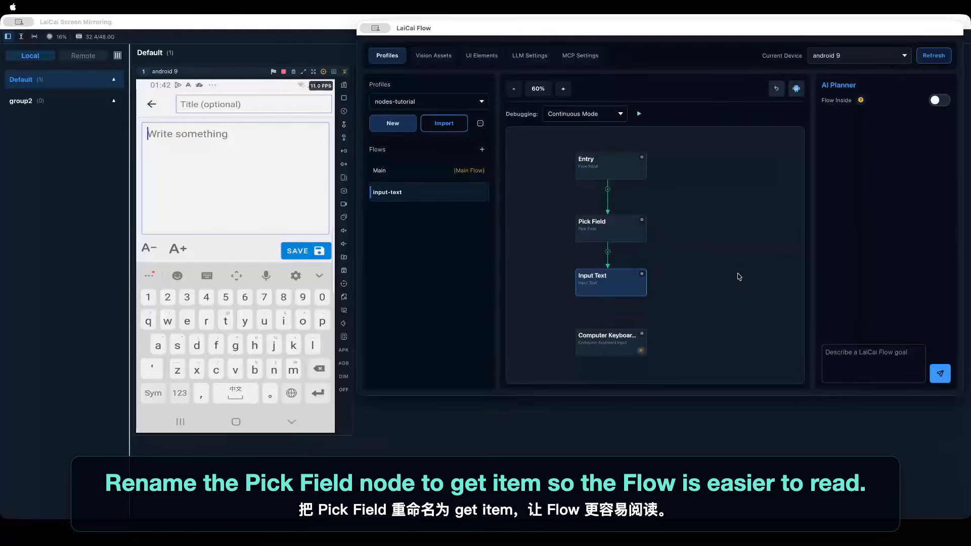
# Rename the Pick Field node in the input-text flow to "get item" and save it
pyautogui.rightClick(610, 228)
pyautogui.click(627, 236)
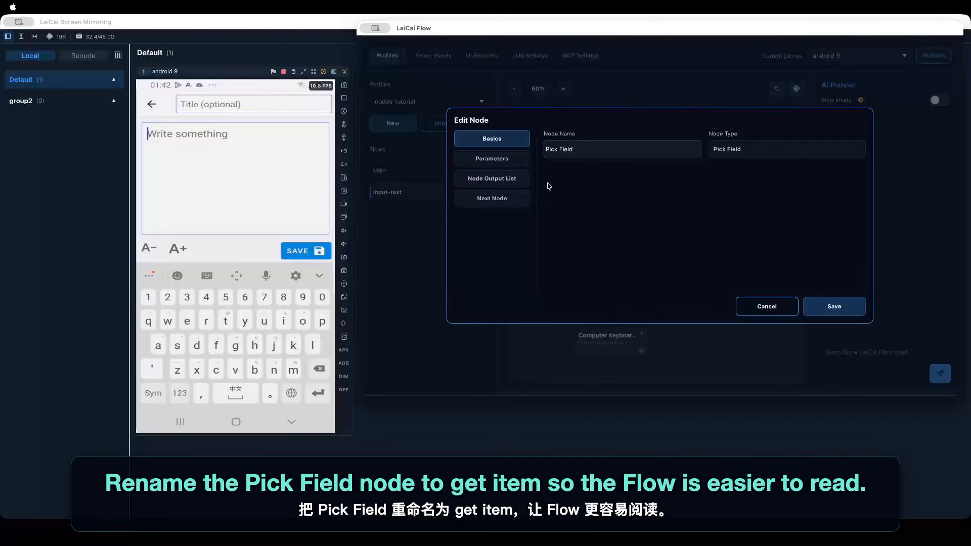
pyautogui.tripleClick(596, 148)
pyautogui.write('get ')
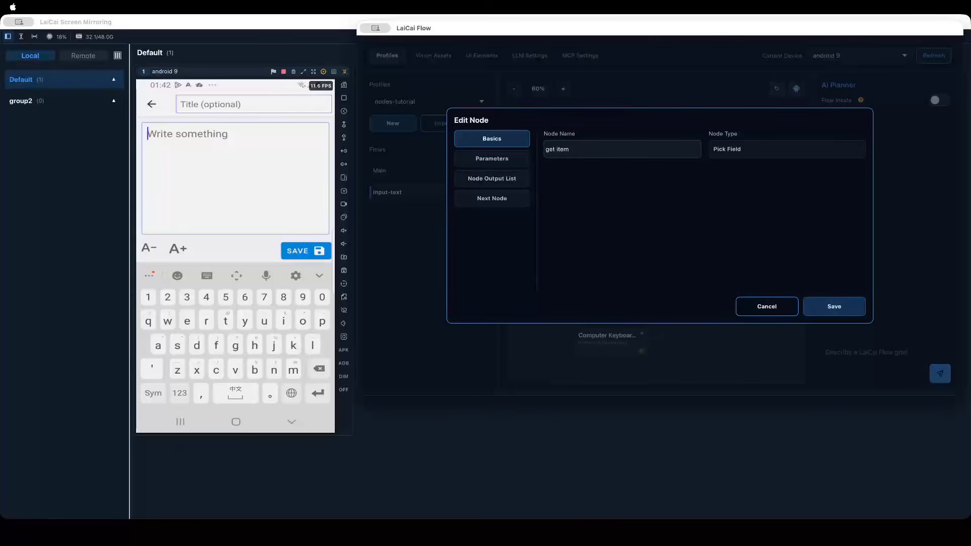
pyautogui.write('item')
pyautogui.click(816, 303)
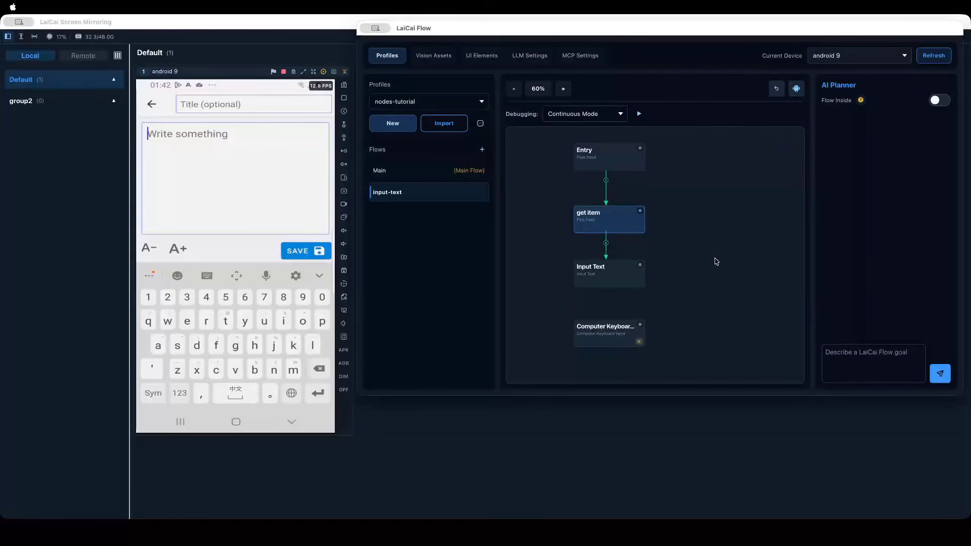
# Rename the Input Text node to "Input item" and save it
pyautogui.rightClick(607, 276)
pyautogui.click(620, 281)
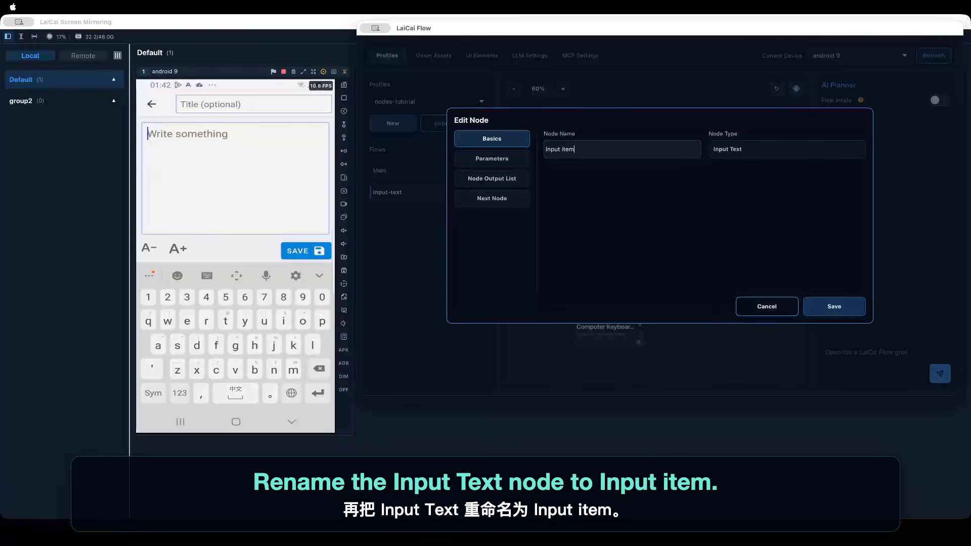
pyautogui.write('item')
pyautogui.click(809, 305)
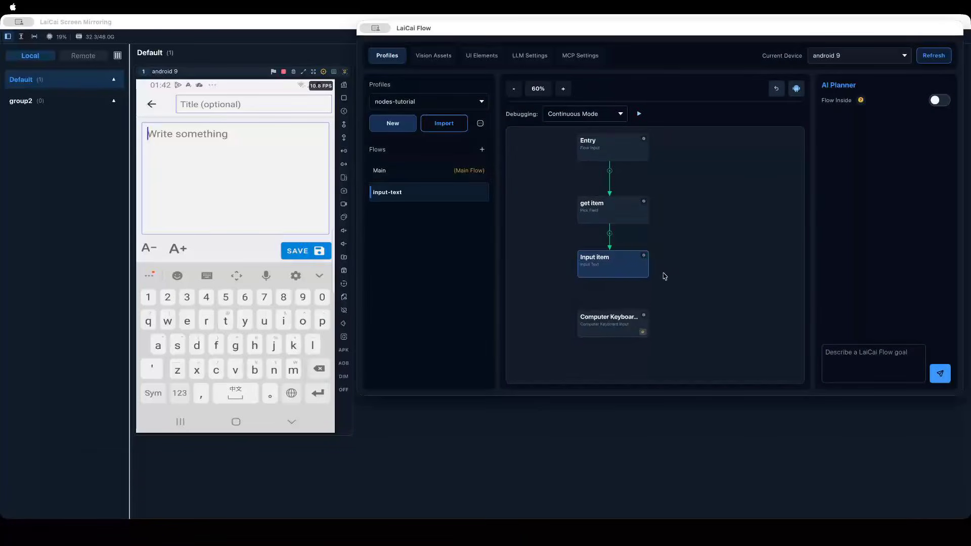
# Connect the Input item node's success output to the Computer Keyboard Input node
pyautogui.moveTo(610, 278)
pyautogui.moveTo(610, 277); pyautogui.dragTo(607, 323)
pyautogui.moveTo(745, 252); pyautogui.dragTo(700, 250)
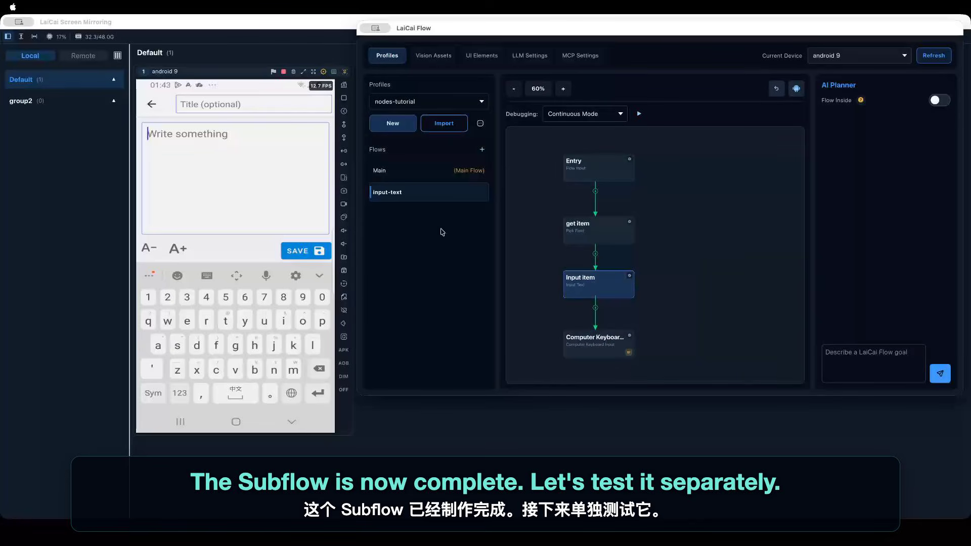
# Run a continuous debug of the input-text flow with index 0, item laicai and length 1
pyautogui.click(403, 196)
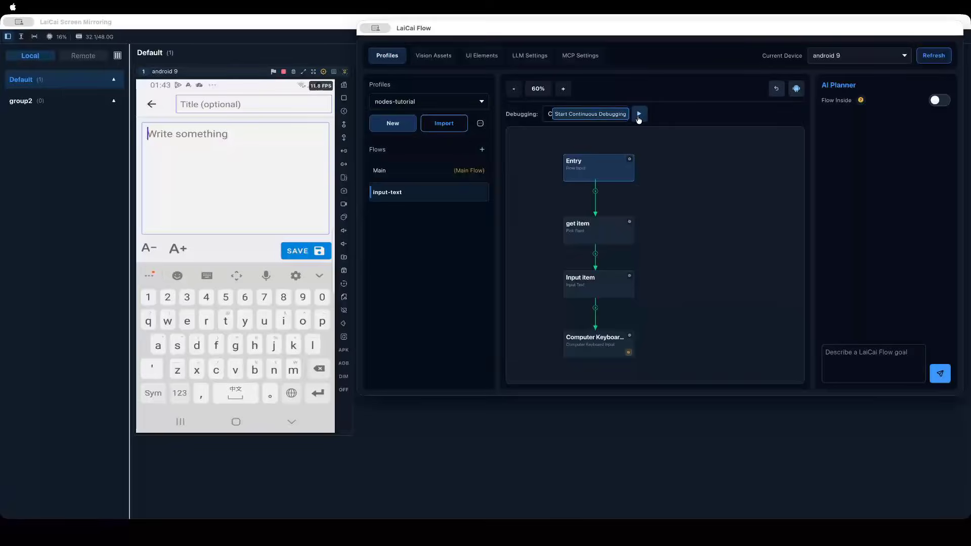
pyautogui.click(638, 117)
pyautogui.click(580, 171)
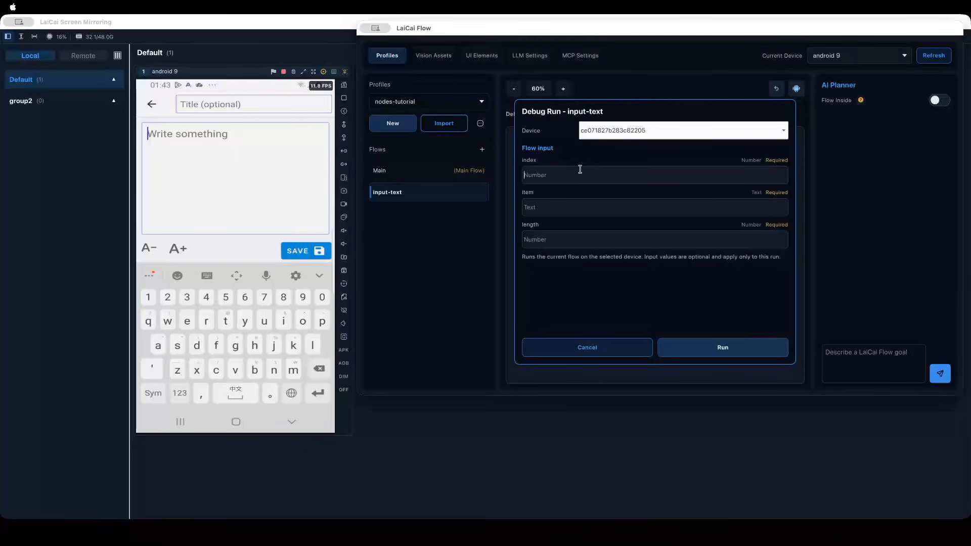
pyautogui.write('0')
pyautogui.press('Tab')
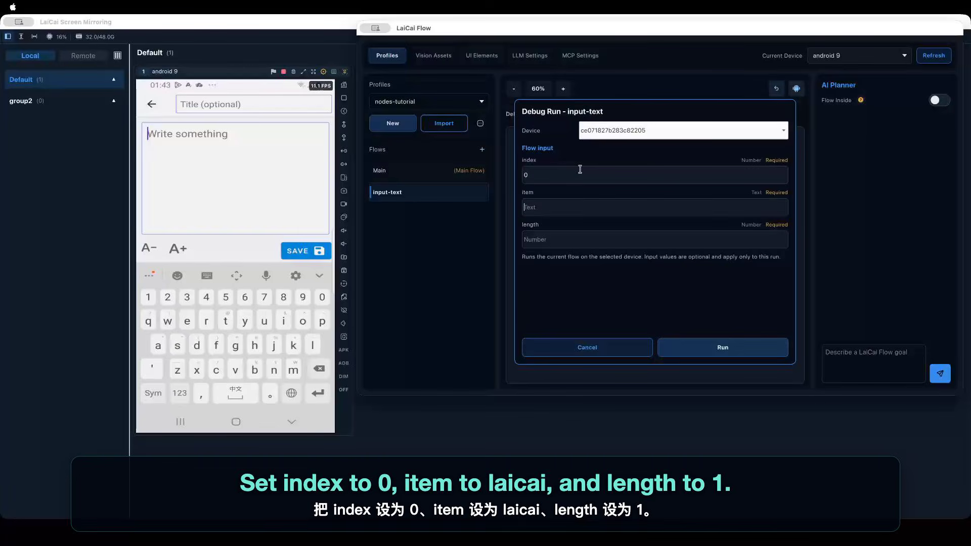
pyautogui.write('laicai')
pyautogui.press('Tab')
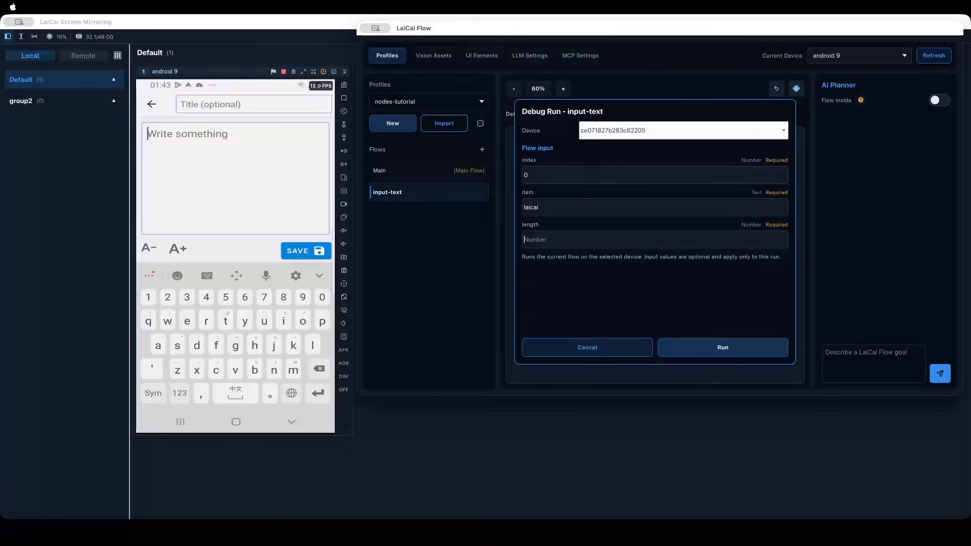
pyautogui.write('1')
pyautogui.click(708, 349)
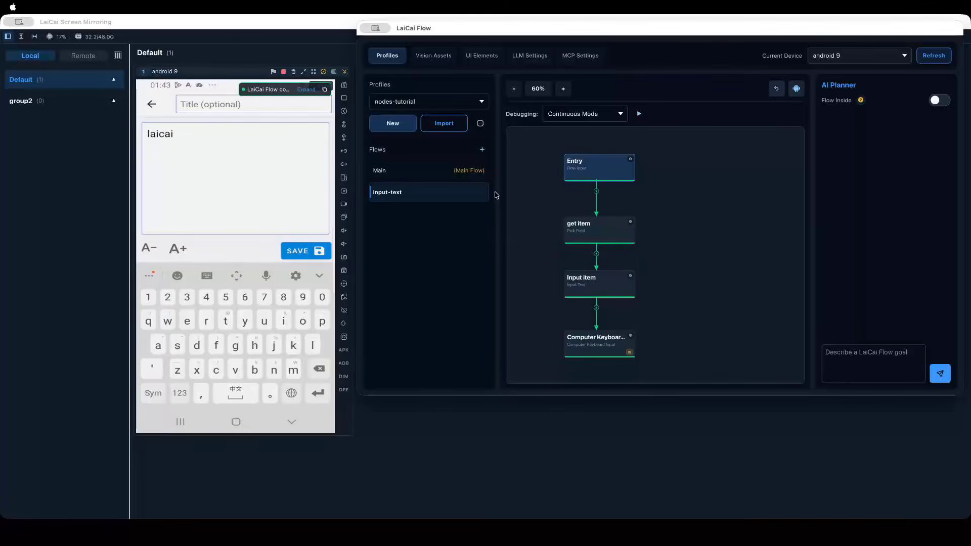
# Open the input configuration of the Main flow's Entry node and delete its existing words input
pyautogui.click(422, 177)
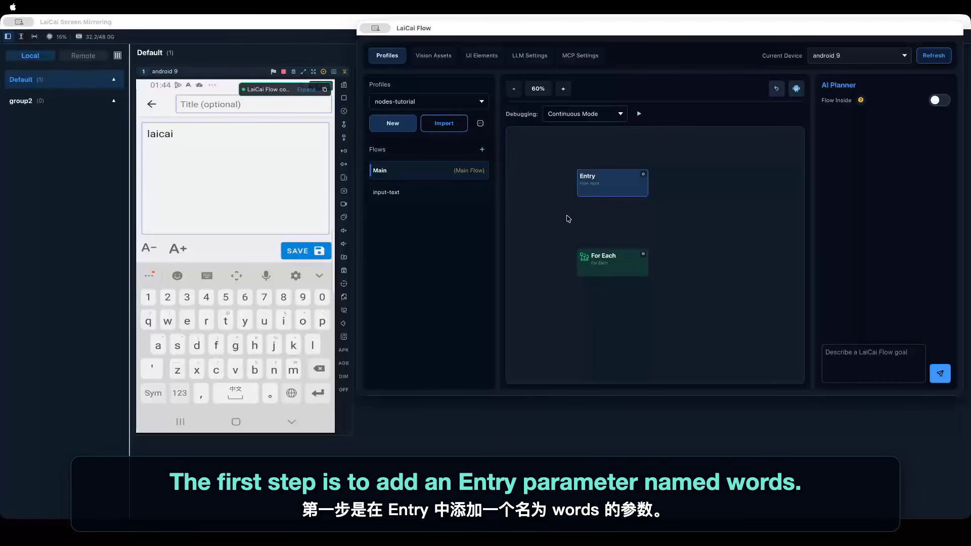
pyautogui.rightClick(606, 190)
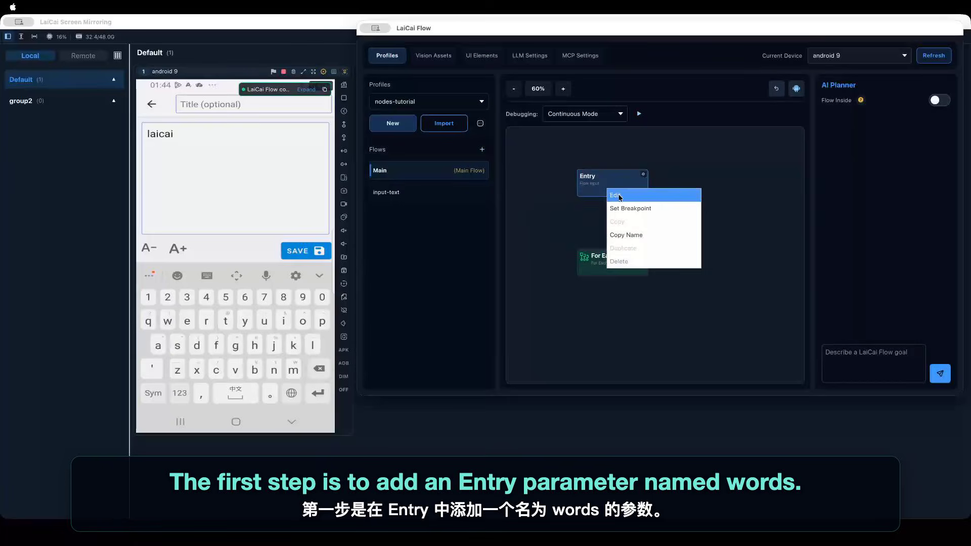
pyautogui.click(618, 196)
pyautogui.click(499, 158)
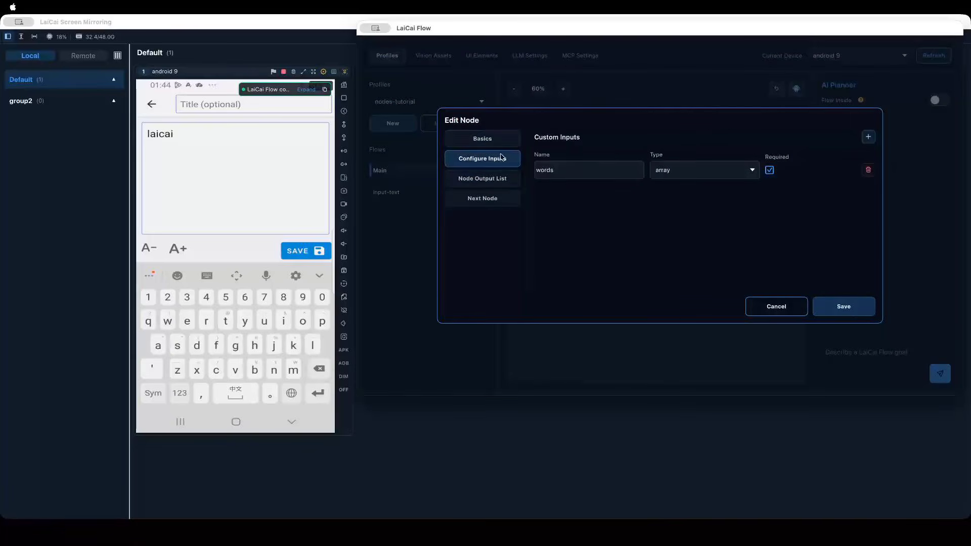
pyautogui.click(867, 171)
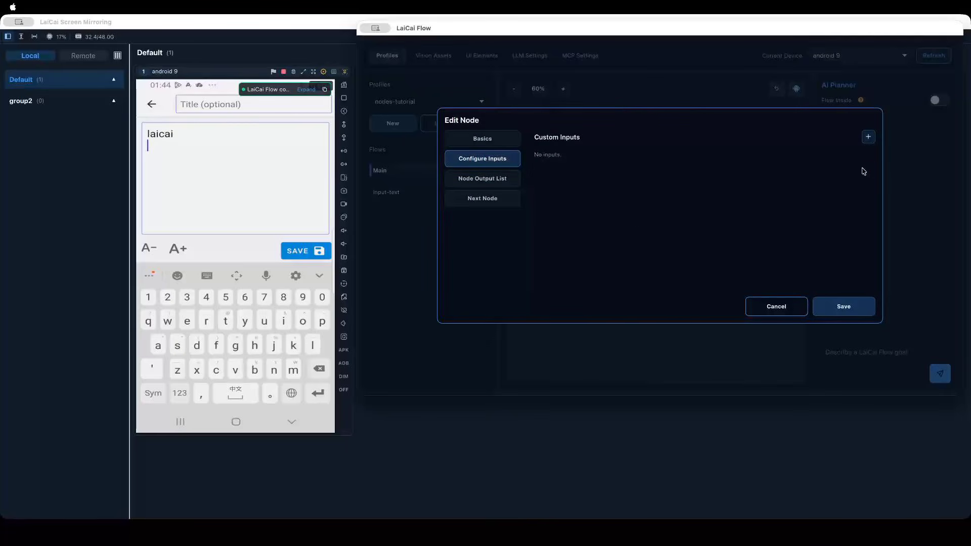
# Add a required custom input named words with type array to the Entry node and save the node
pyautogui.click(868, 137)
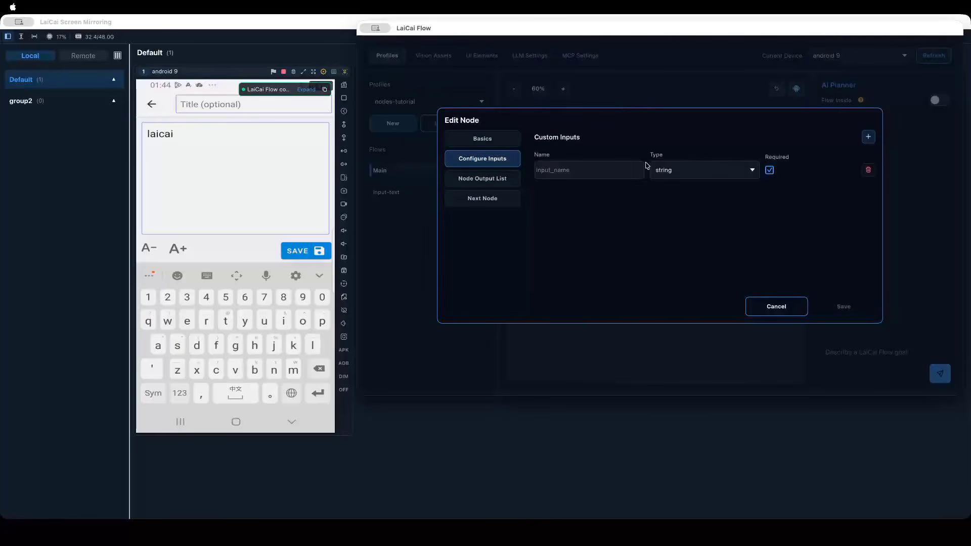
pyautogui.click(603, 173)
pyautogui.write('words')
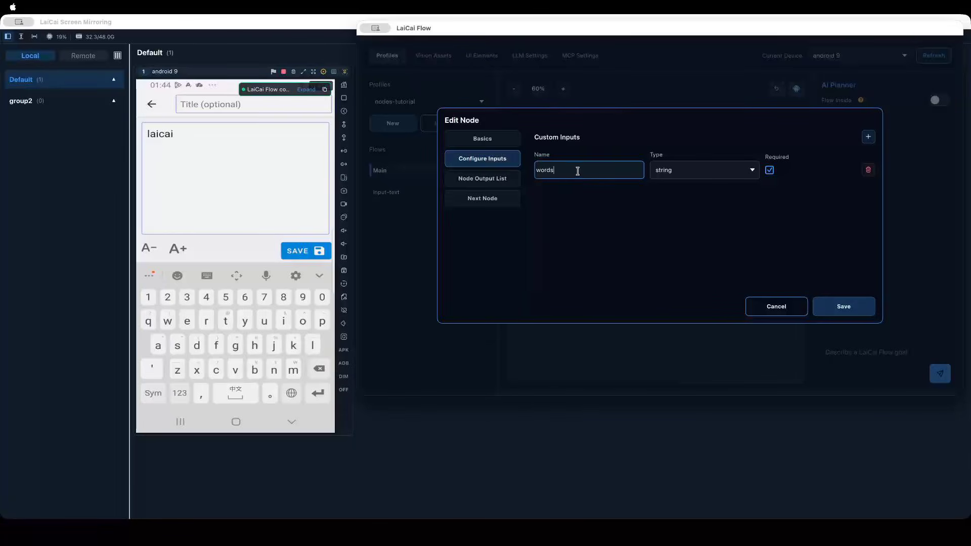
pyautogui.moveTo(555, 171); pyautogui.dragTo(535, 170)
pyautogui.click(558, 171)
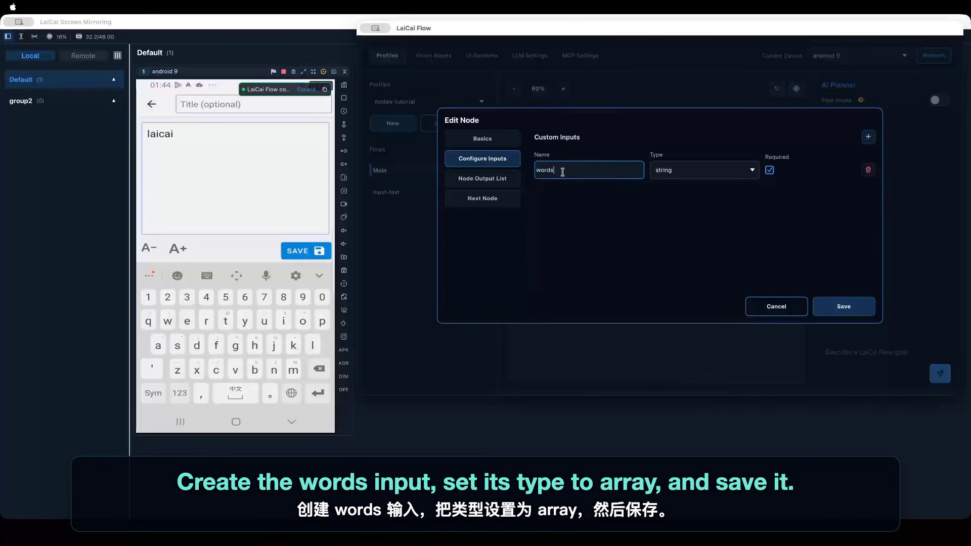
pyautogui.click(684, 175)
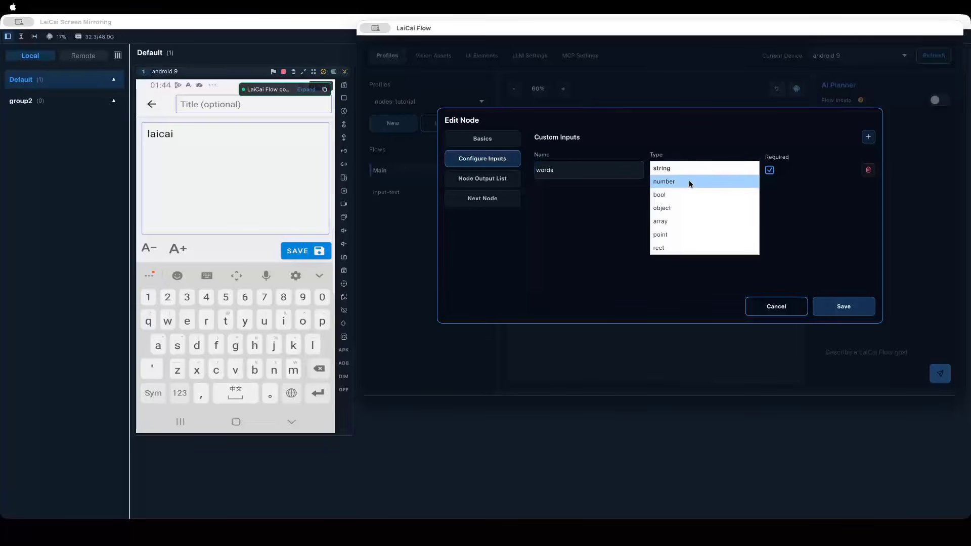
pyautogui.click(667, 222)
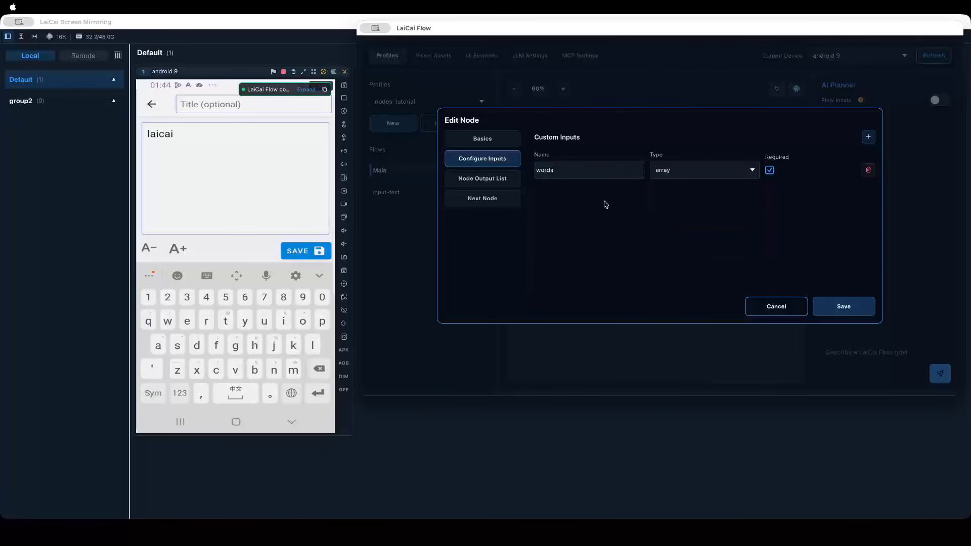
pyautogui.click(819, 309)
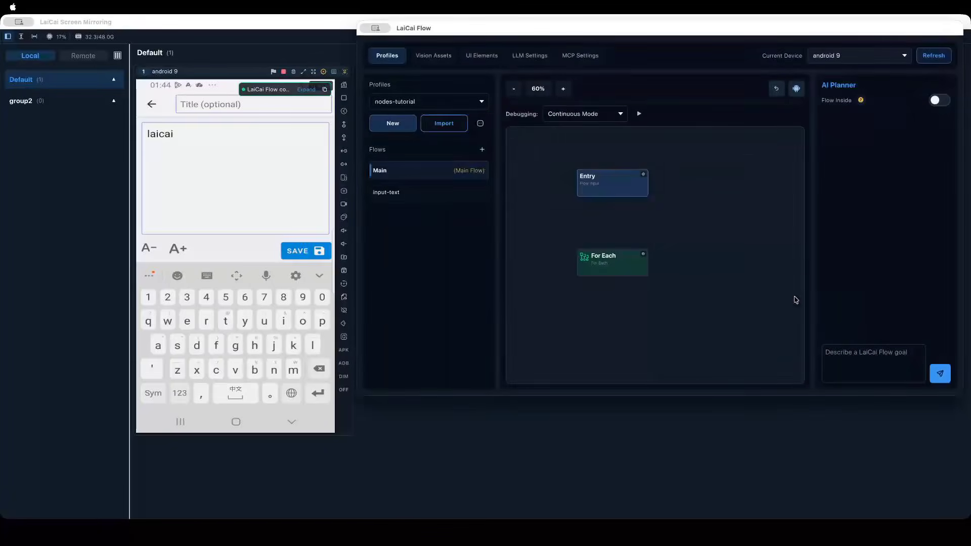
# Move the For Each node further below Entry and create a Pick Field data node in the Main flow
pyautogui.moveTo(607, 271); pyautogui.dragTo(603, 332)
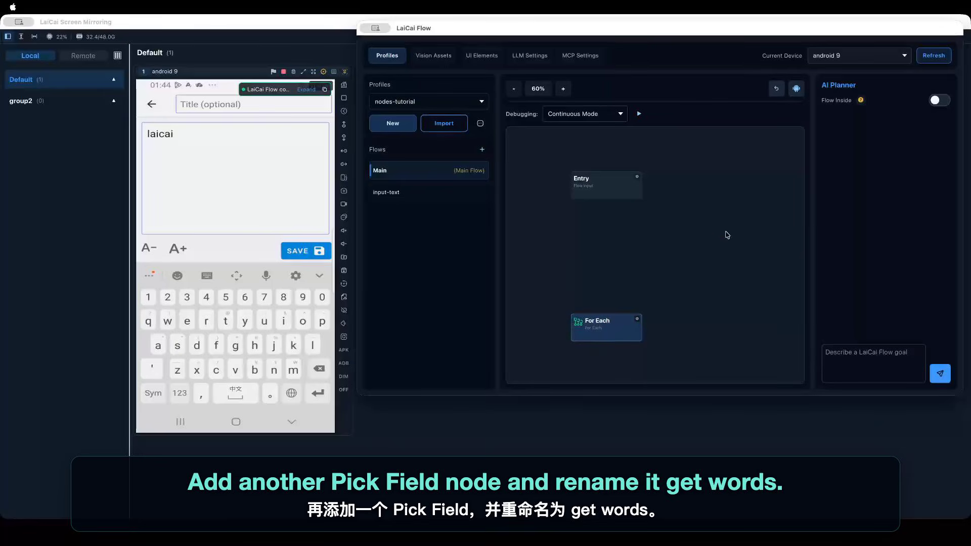
pyautogui.rightClick(666, 243)
pyautogui.click(687, 248)
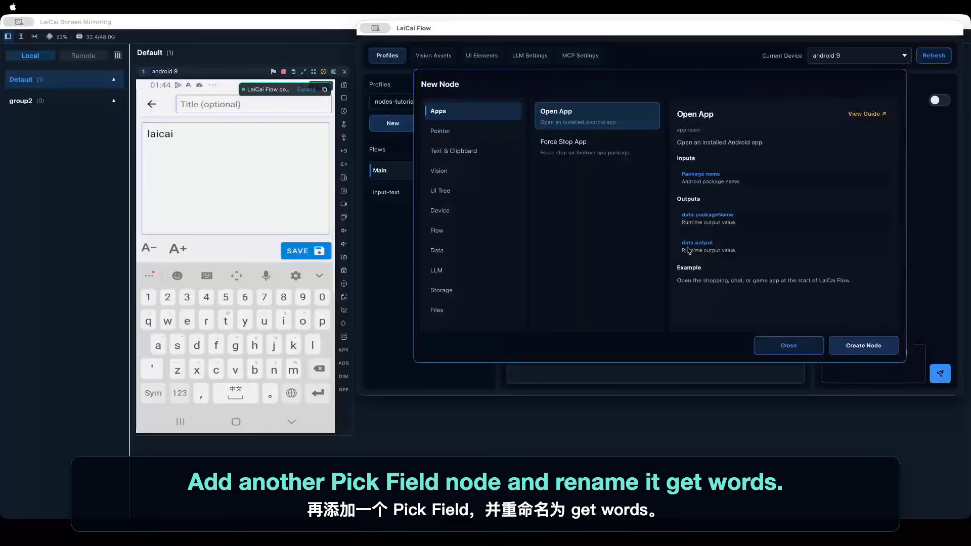
pyautogui.click(473, 252)
pyautogui.scroll(-5, 566, 238)
pyautogui.scroll(-3, 575, 235)
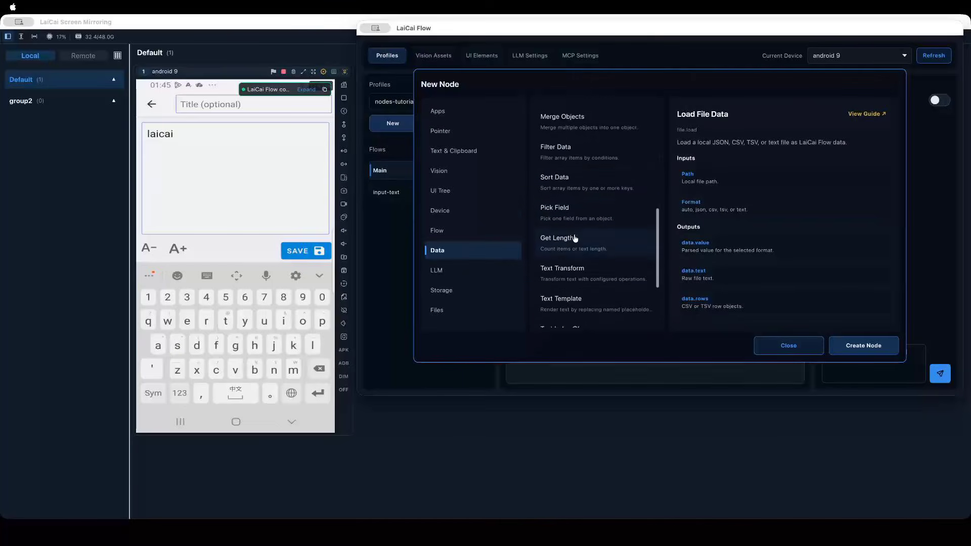
pyautogui.click(575, 214)
pyautogui.click(860, 348)
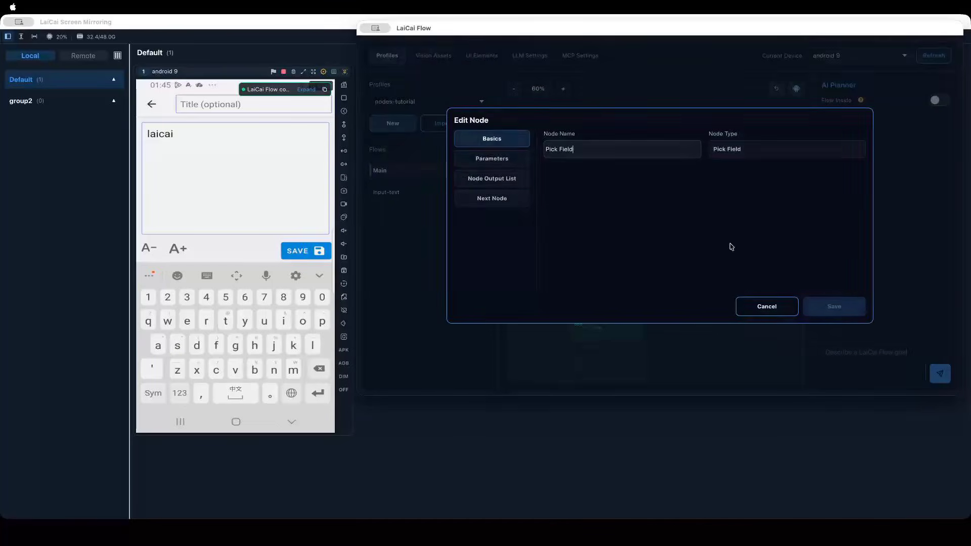
# Name the new Pick Field node "get words"
pyautogui.doubleClick(584, 150)
pyautogui.press('super+a')
pyautogui.write('get worf')
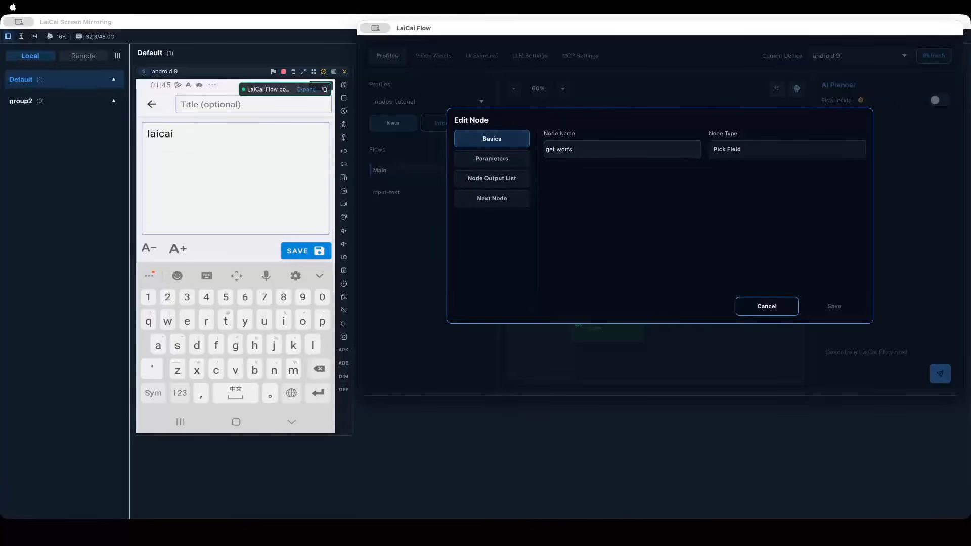
pyautogui.press('BackSpace')
pyautogui.write('ds')
# Set the get words node's source node to Entry and field path to words, save it, and place it between Entry and For Each
pyautogui.click(492, 158)
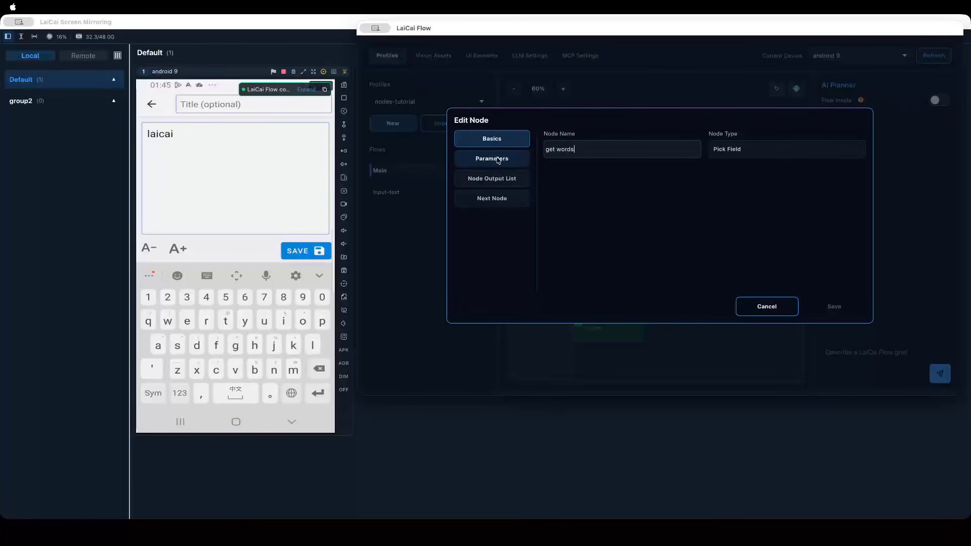
pyautogui.click(583, 148)
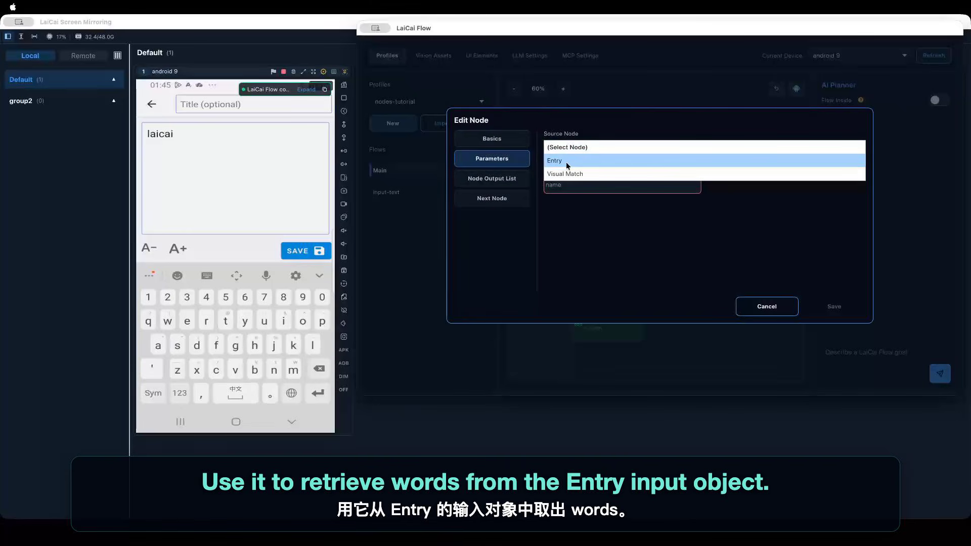
pyautogui.click(566, 160)
pyautogui.click(573, 184)
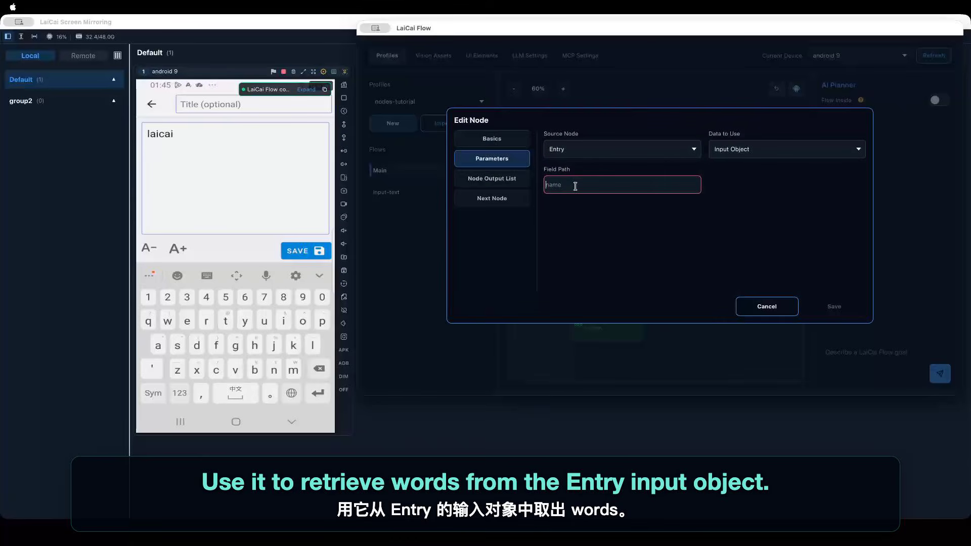
pyautogui.write('words')
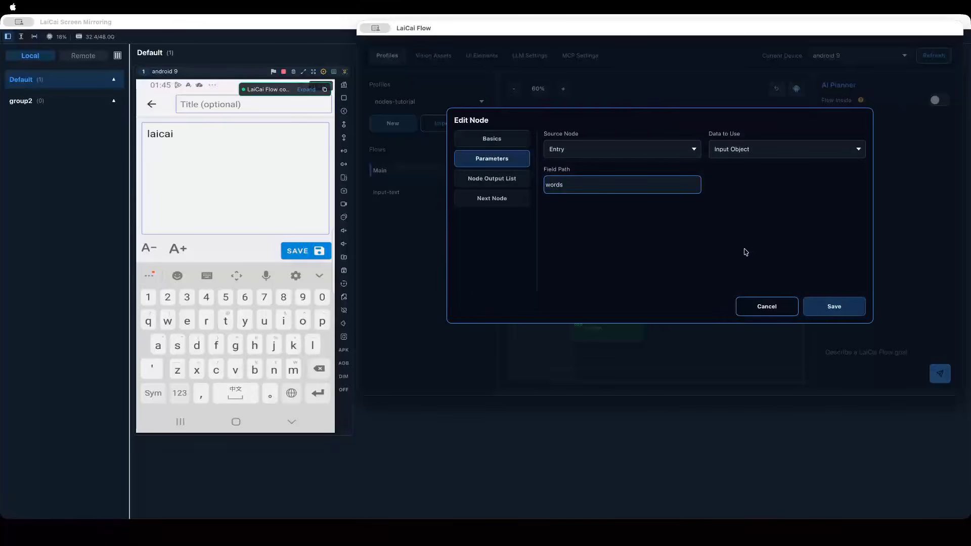
pyautogui.click(826, 310)
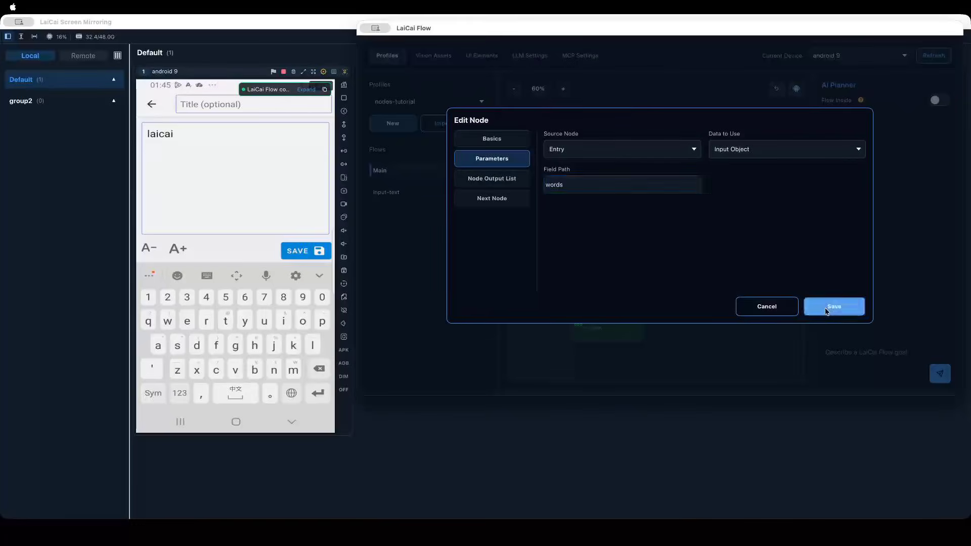
pyautogui.moveTo(707, 257); pyautogui.dragTo(603, 250)
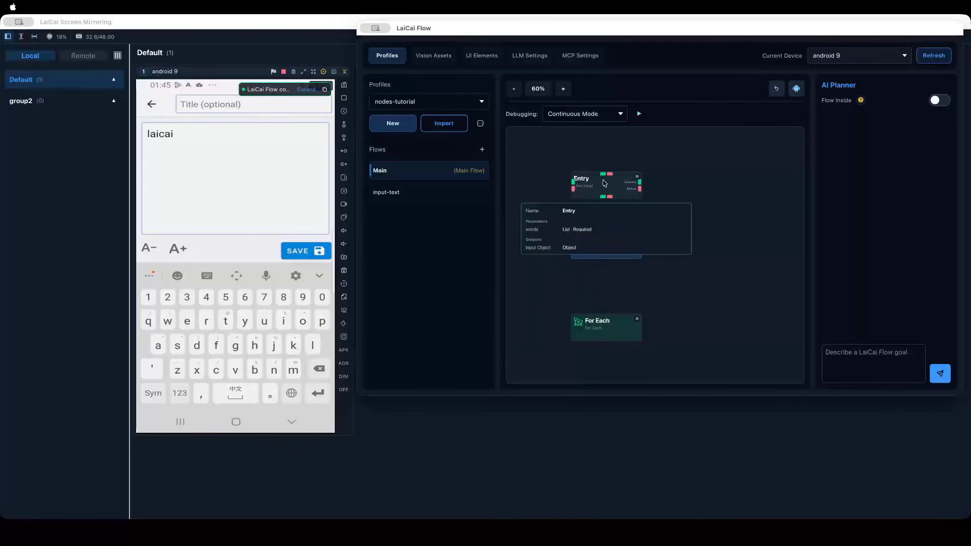
# Connect Entry to get words and get words to For Each in the Main flow, nudging For Each into place
pyautogui.moveTo(602, 199); pyautogui.dragTo(603, 238)
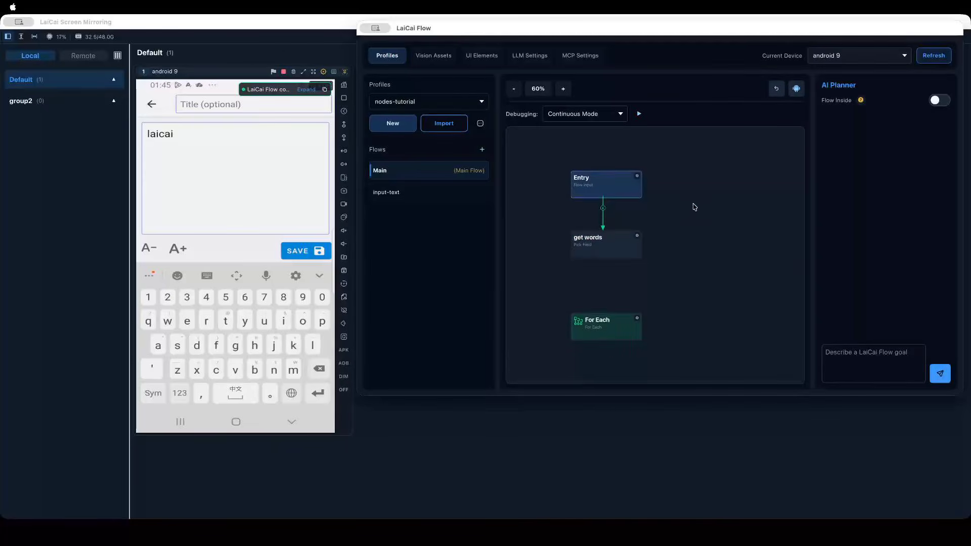
pyautogui.moveTo(607, 330); pyautogui.dragTo(607, 321)
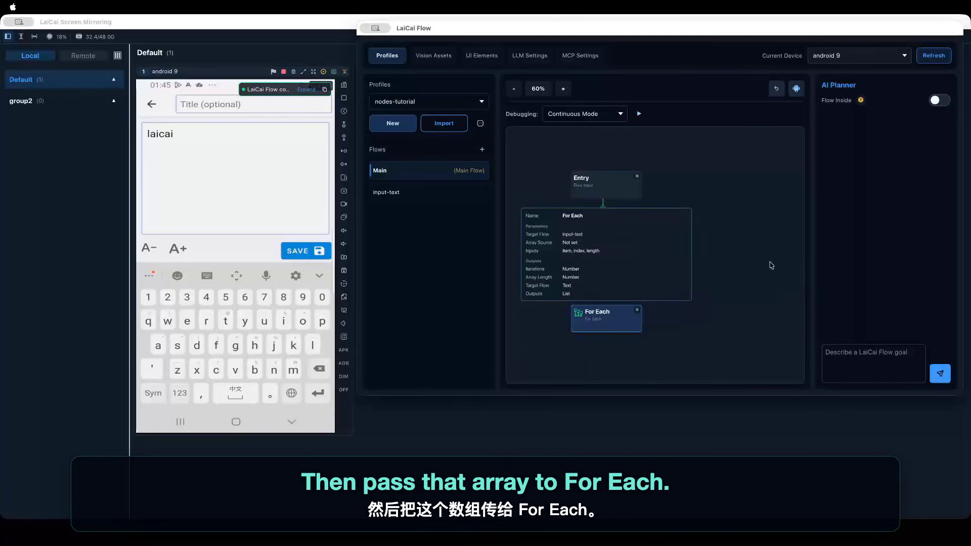
pyautogui.moveTo(604, 259); pyautogui.dragTo(601, 321)
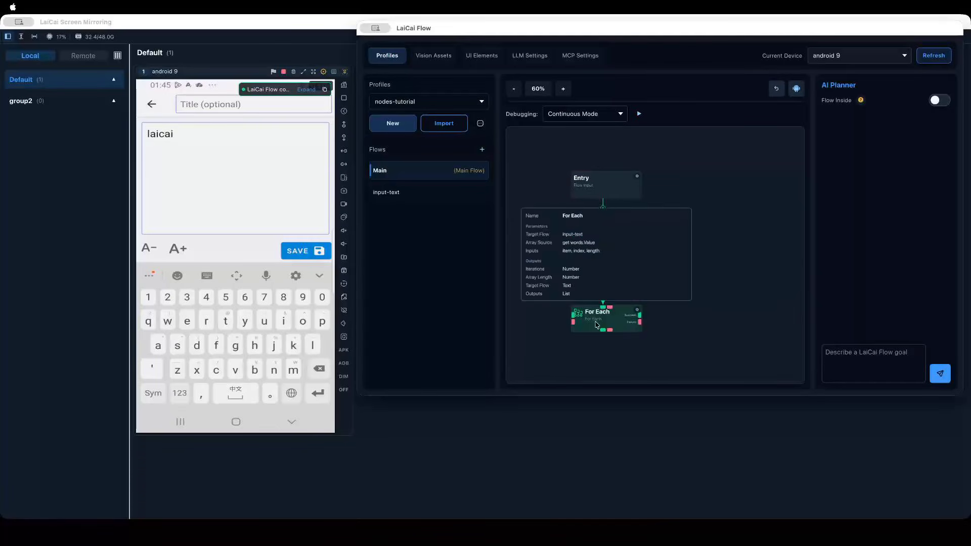
# Review the For Each node's called flow, array source and array output, and save the node
pyautogui.rightClick(597, 303)
pyautogui.click(618, 309)
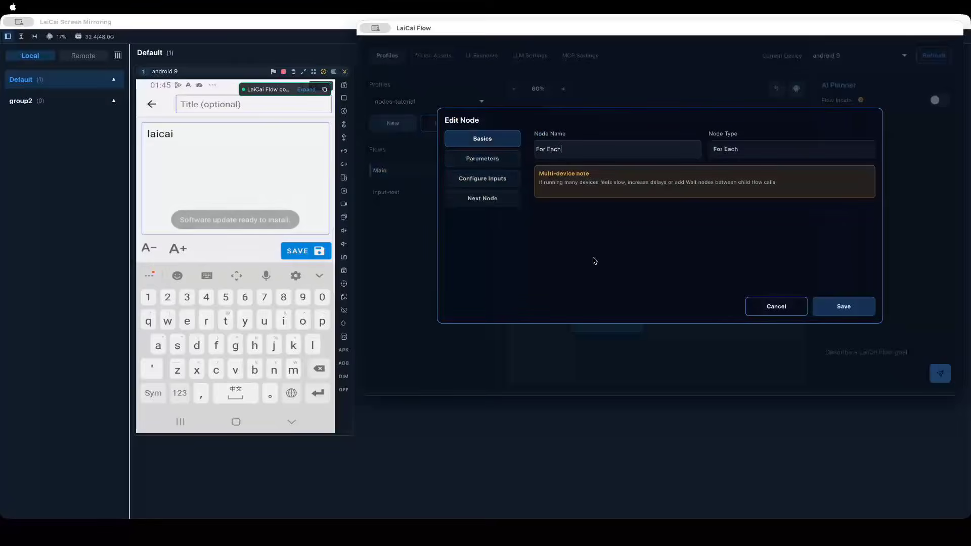
pyautogui.click(498, 160)
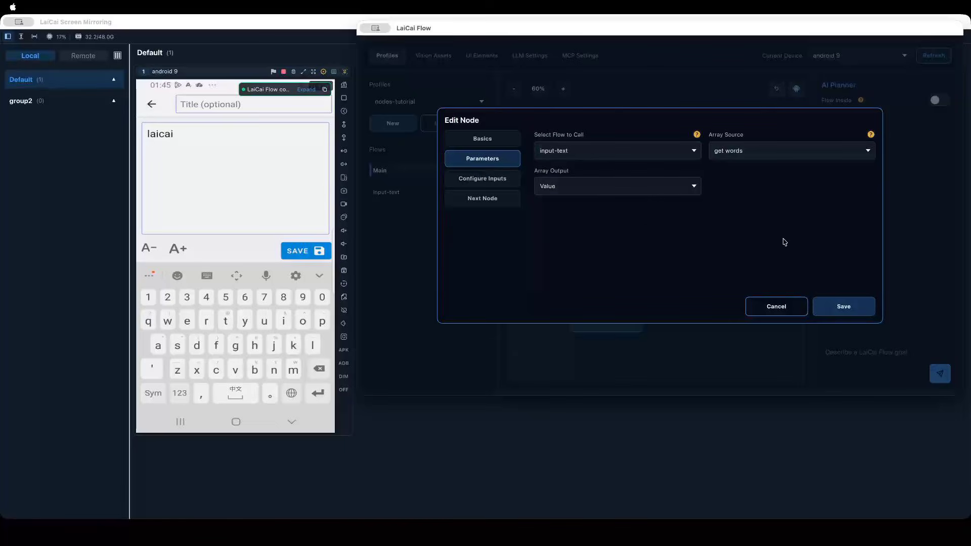
pyautogui.click(834, 304)
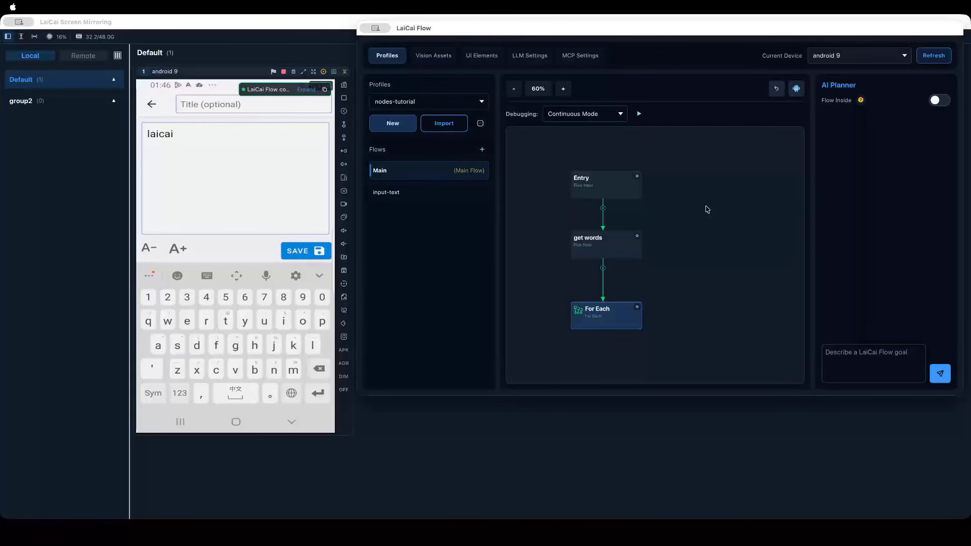
# Select the Main flow's Entry node and switch debugging to Step Mode
pyautogui.click(606, 186)
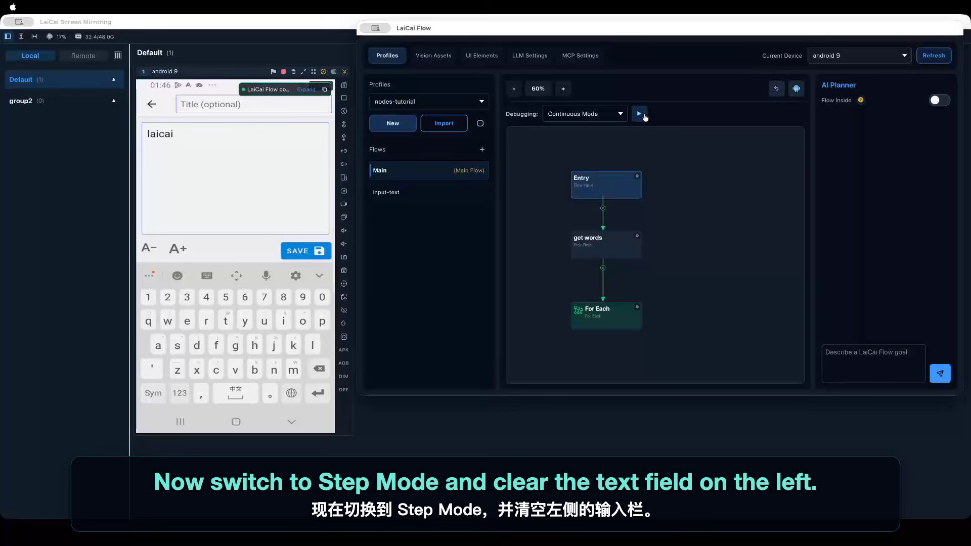
pyautogui.click(615, 115)
pyautogui.click(588, 123)
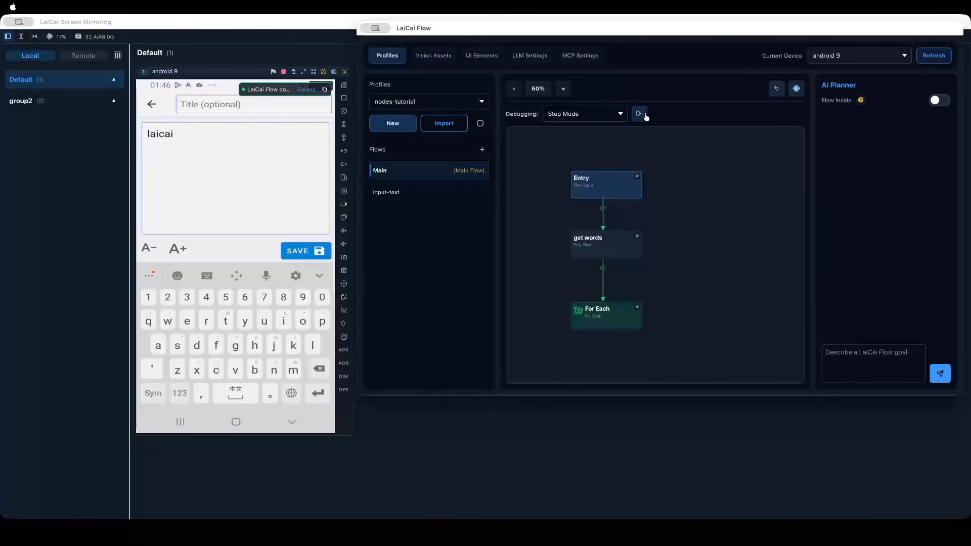
# Clear the text in the note's body field on the mirrored Android device
pyautogui.click(199, 158)
pyautogui.press('BackSpace')
pyautogui.press('BackSpace')
pyautogui.press('BackSpace')
pyautogui.press('BackSpace')
pyautogui.press('BackSpace')
pyautogui.press('BackSpace')
pyautogui.press('BackSpace')
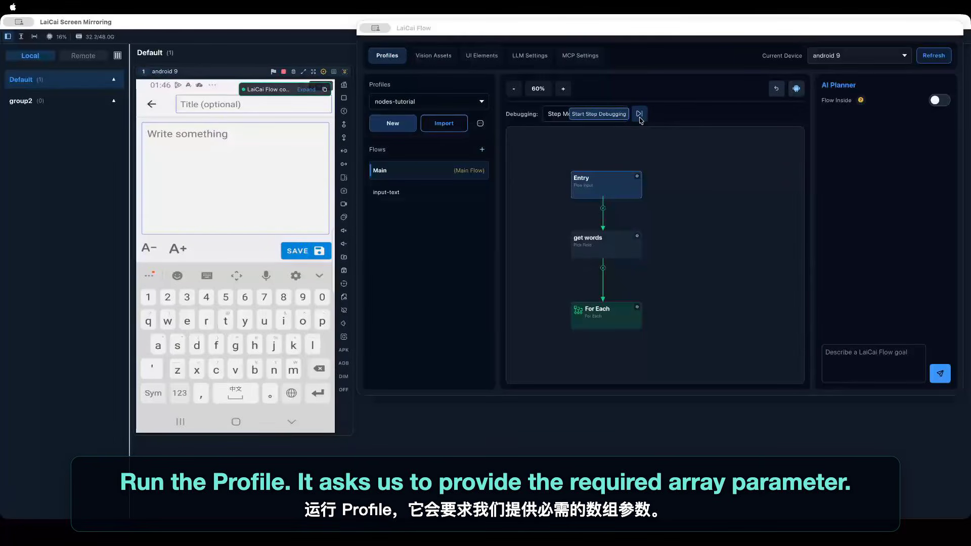
# Start a debug run of the Main flow with words set to ["laicai", "screen", "mirorring"]
pyautogui.click(639, 114)
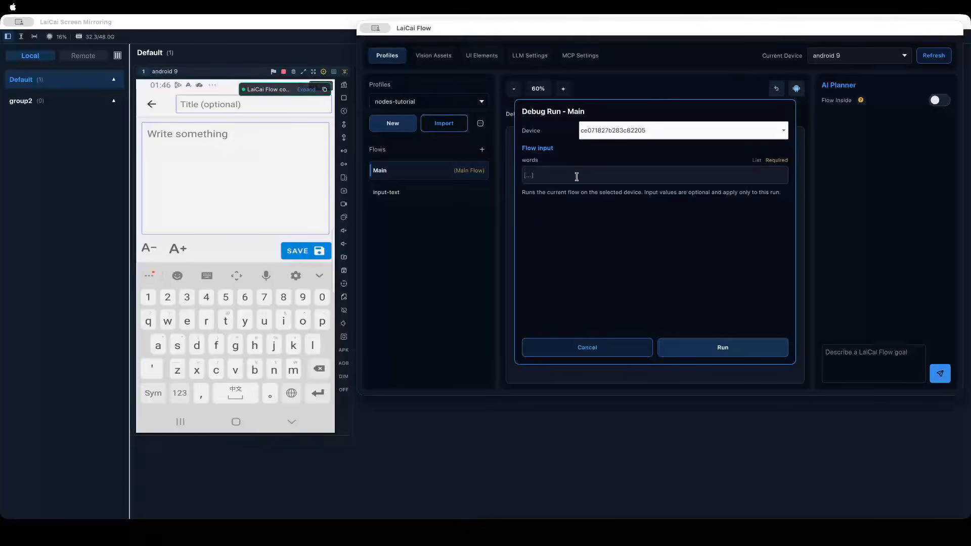
pyautogui.write('[]')
pyautogui.write('"')
pyautogui.write('laicai')
pyautogui.write(', "screen",')
pyautogui.write('mi')
pyautogui.write('rorring')
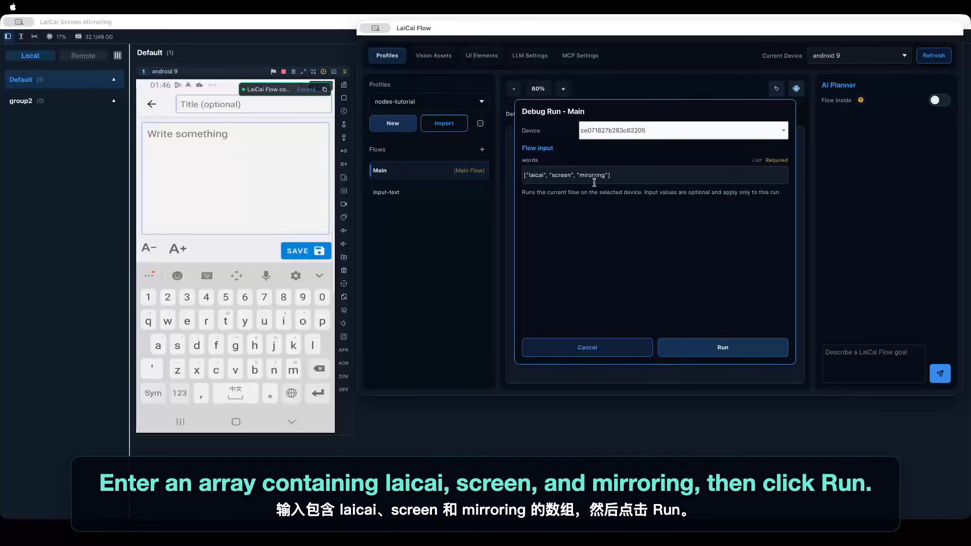
pyautogui.moveTo(630, 176)
pyautogui.mouseDown()
pyautogui.moveTo(521, 175)
pyautogui.moveTo(646, 177)
pyautogui.mouseUp()
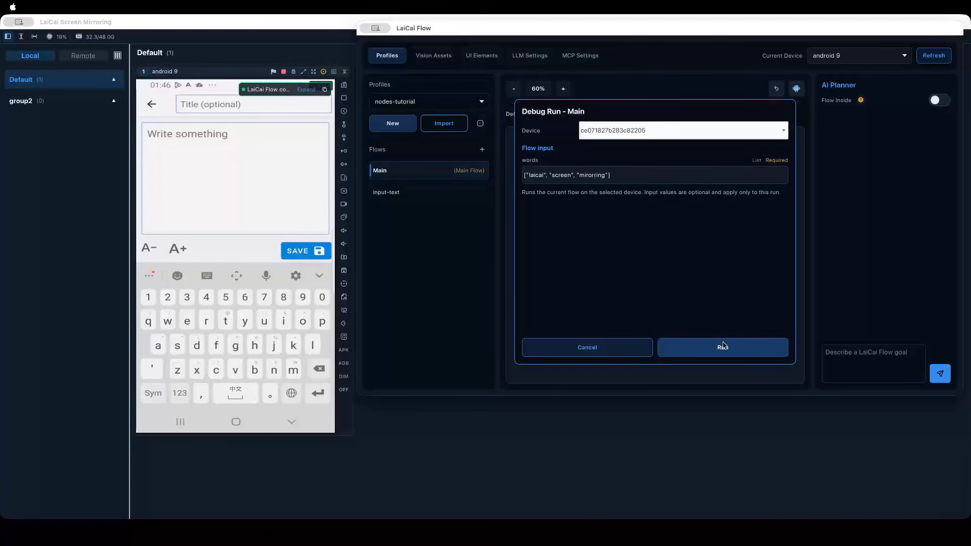
pyautogui.click(723, 346)
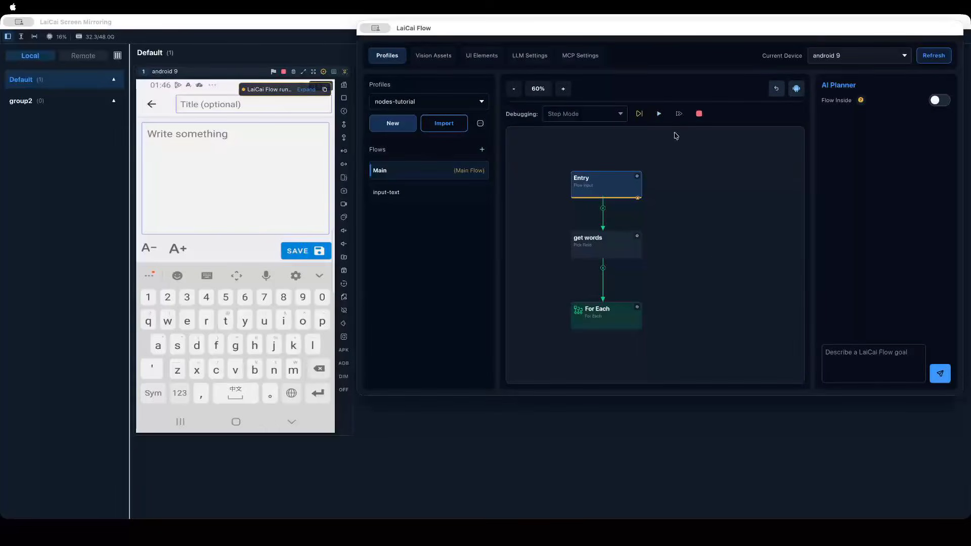
# Step through Entry and get words, inspecting each node's data, and step into the flow called by For Each
pyautogui.click(639, 116)
pyautogui.moveTo(612, 197)
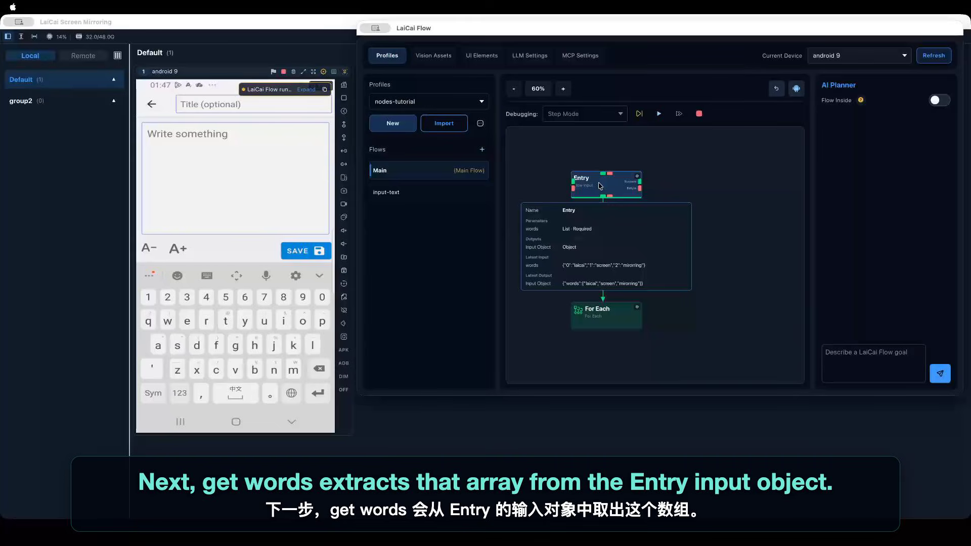
pyautogui.moveTo(604, 249)
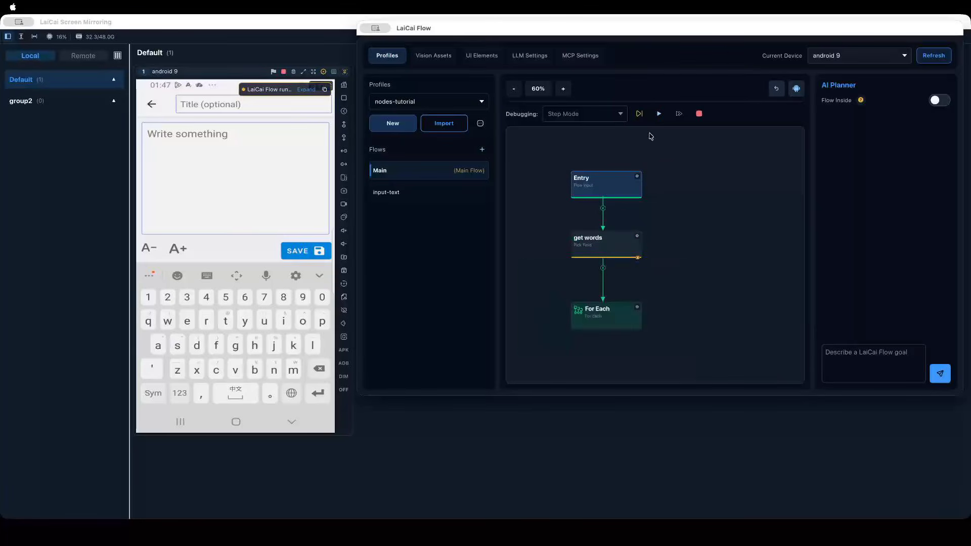
pyautogui.moveTo(617, 247)
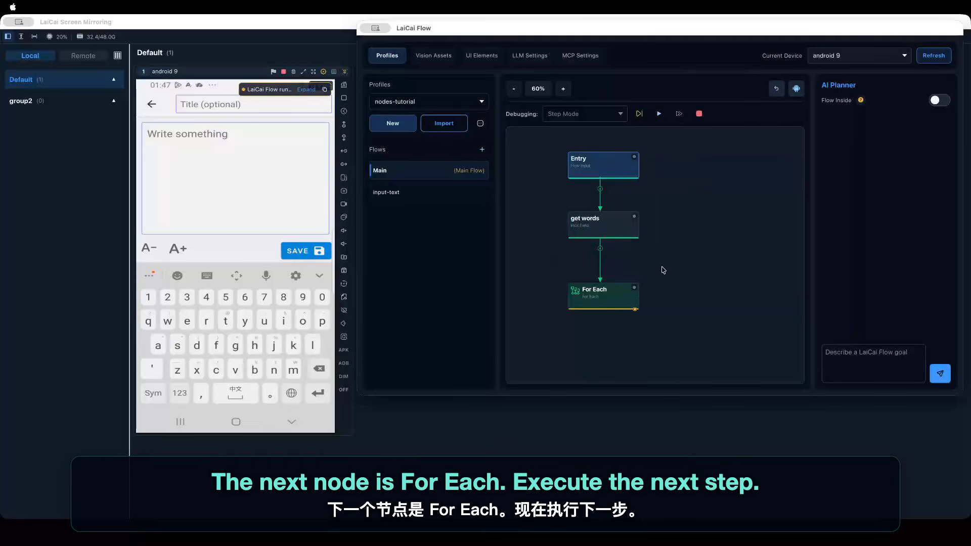
pyautogui.moveTo(604, 298)
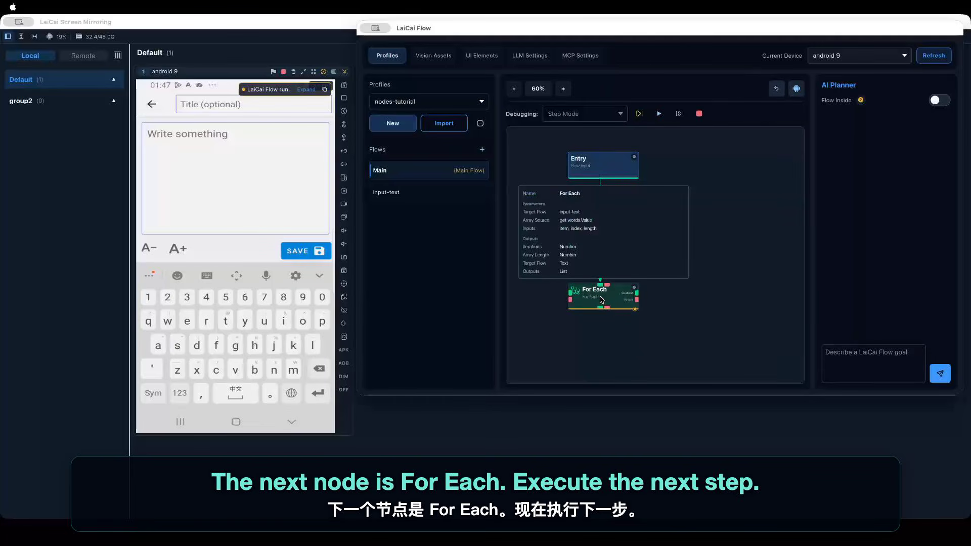
pyautogui.click(640, 113)
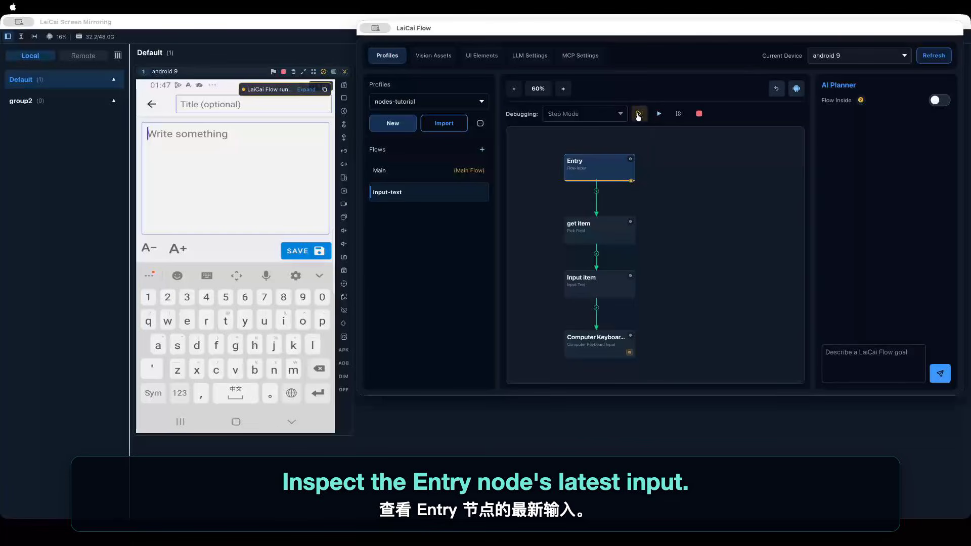
# Step through the first input-text call to enter laicai on the device, inspecting each node's latest input and output
pyautogui.click(638, 116)
pyautogui.moveTo(617, 171)
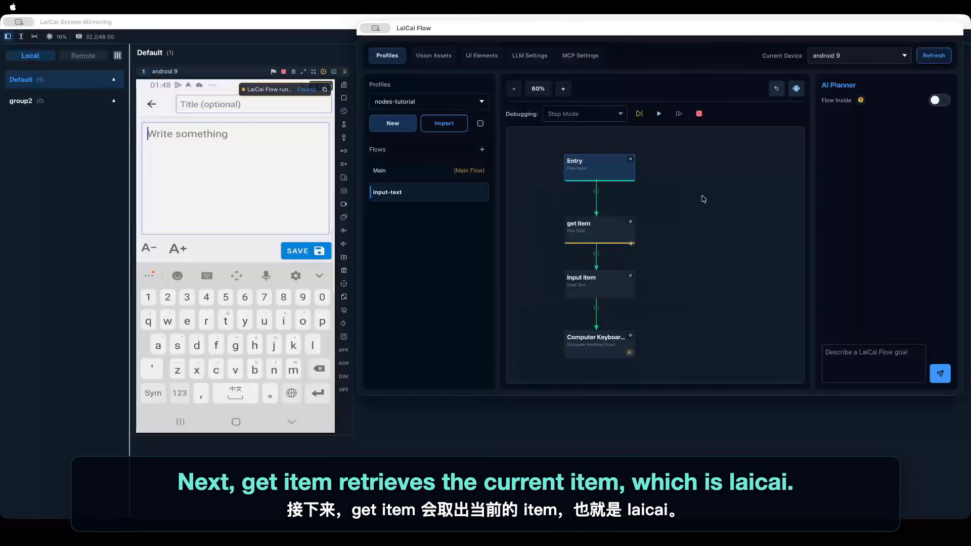
pyautogui.moveTo(606, 232)
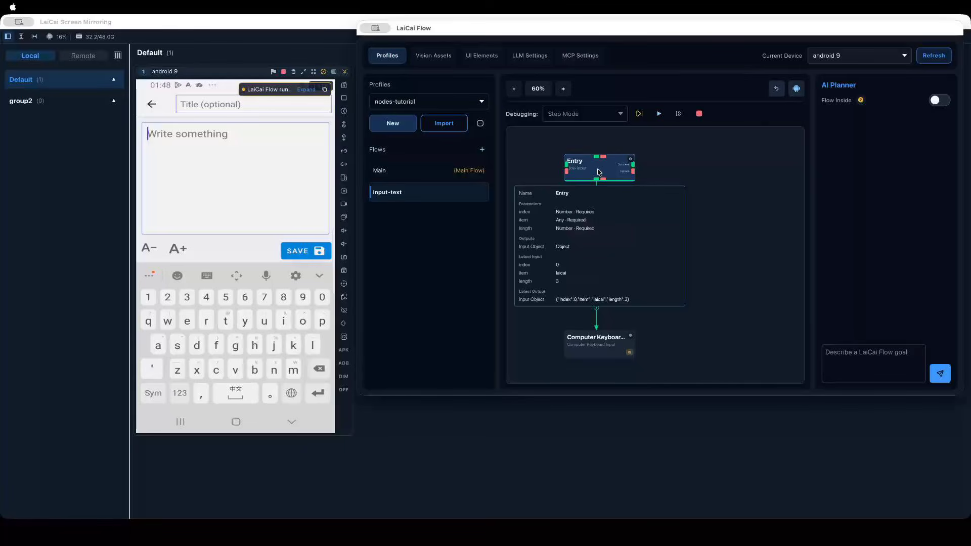
pyautogui.click(639, 114)
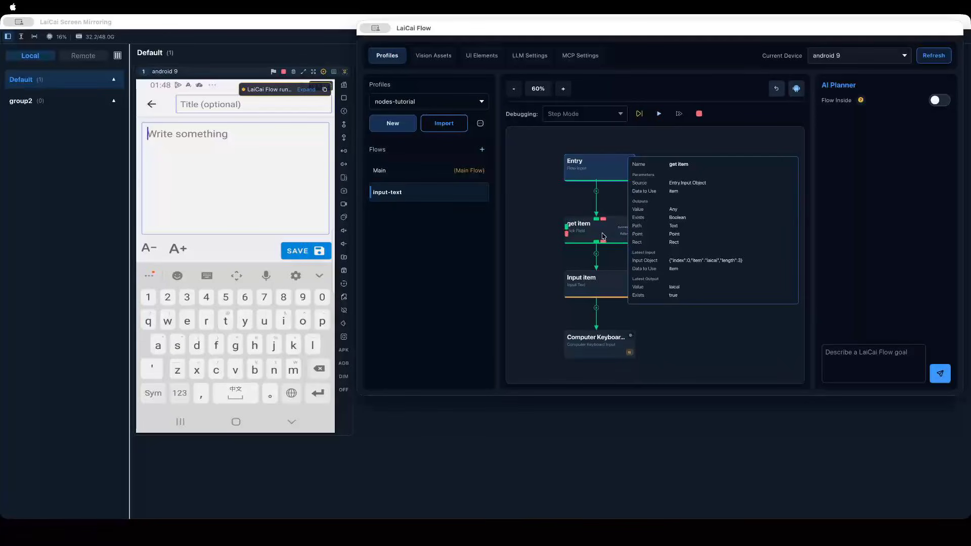
pyautogui.moveTo(698, 353); pyautogui.dragTo(694, 343)
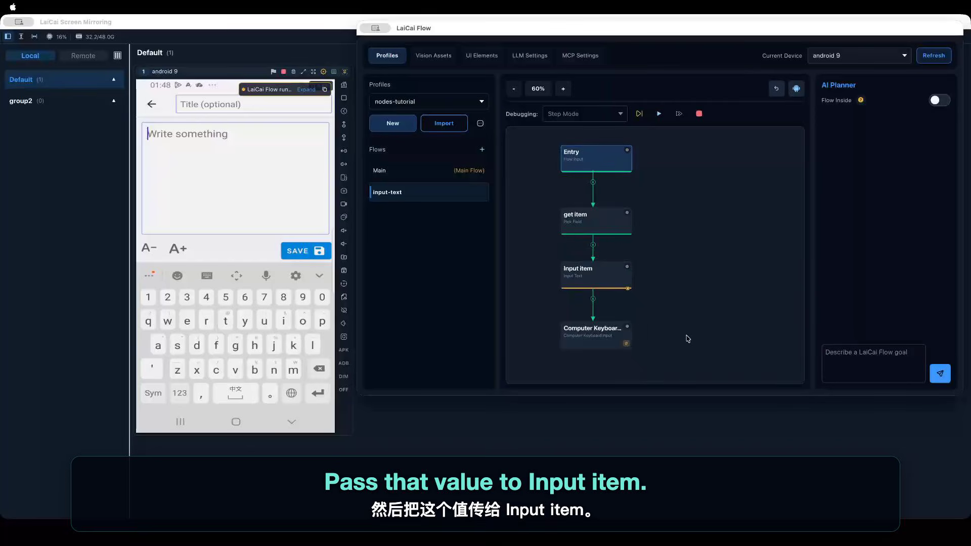
pyautogui.moveTo(603, 286)
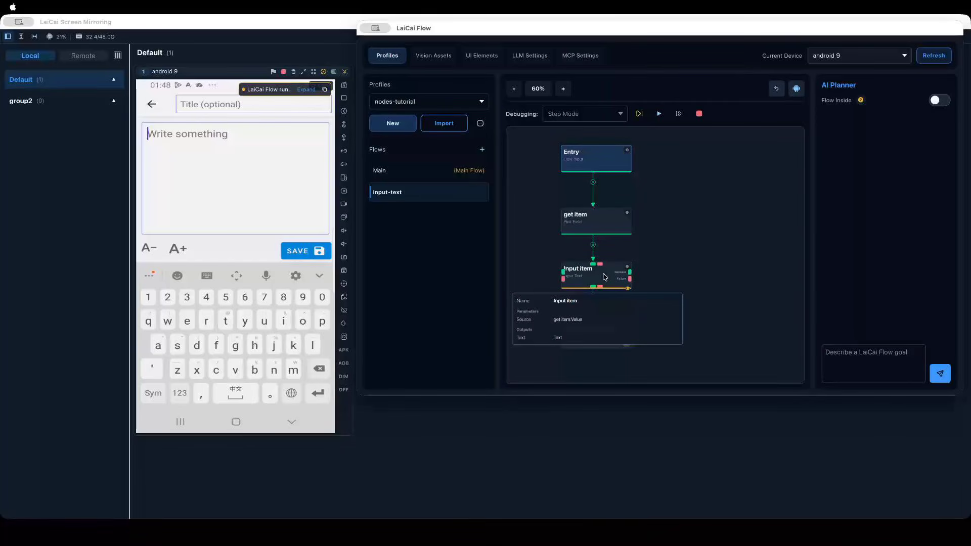
pyautogui.click(640, 114)
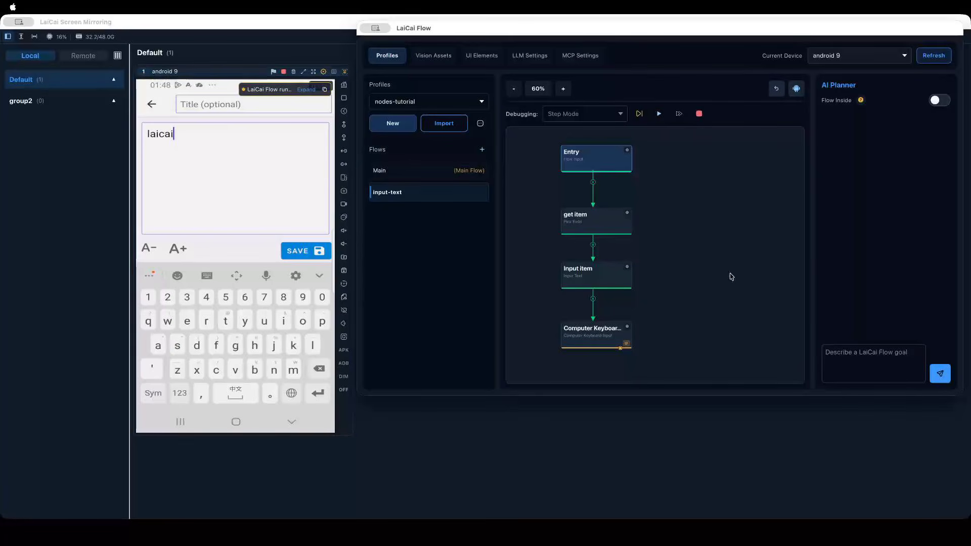
pyautogui.moveTo(605, 334)
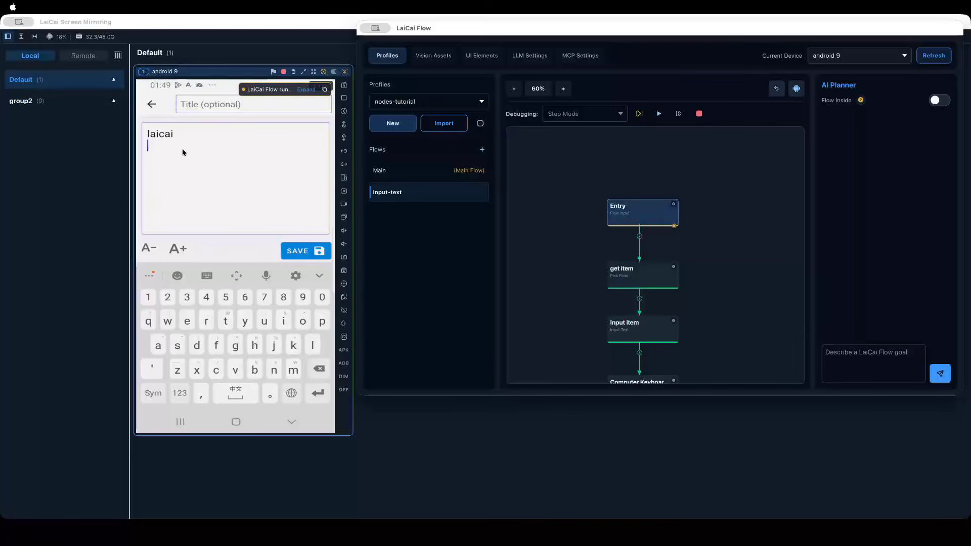
# Step through the second input-text call to enter screen on the device, inspecting the Entry node's latest input
pyautogui.moveTo(745, 249); pyautogui.dragTo(725, 213)
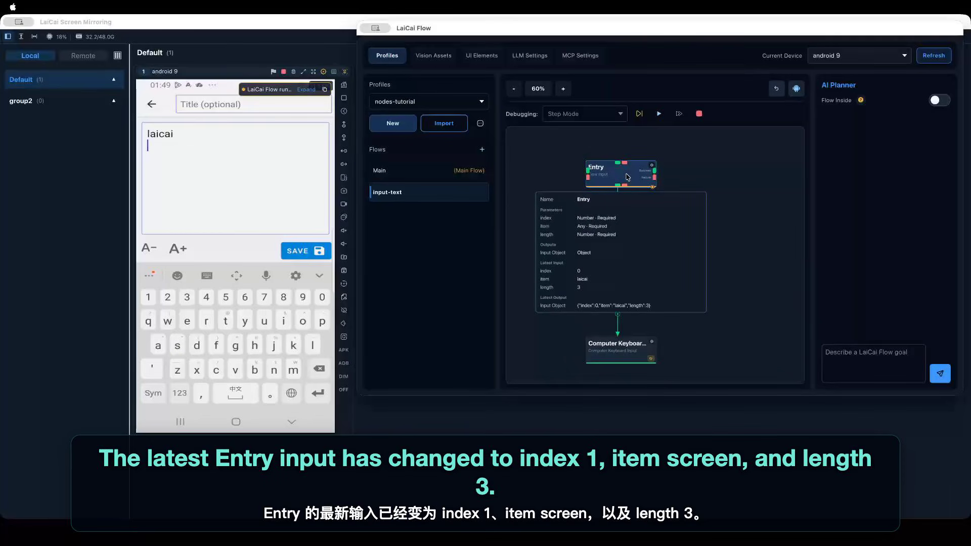
pyautogui.click(639, 113)
pyautogui.moveTo(623, 179)
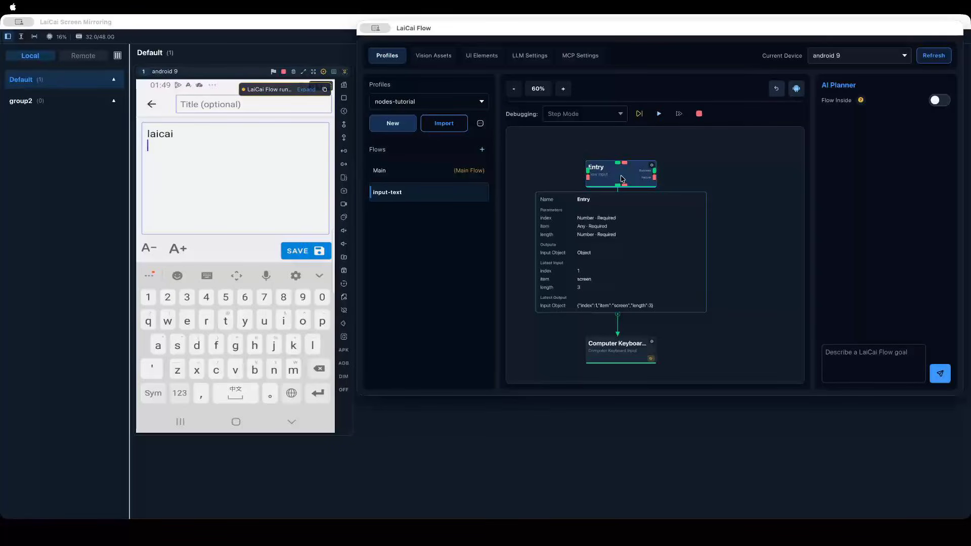
pyautogui.click(641, 118)
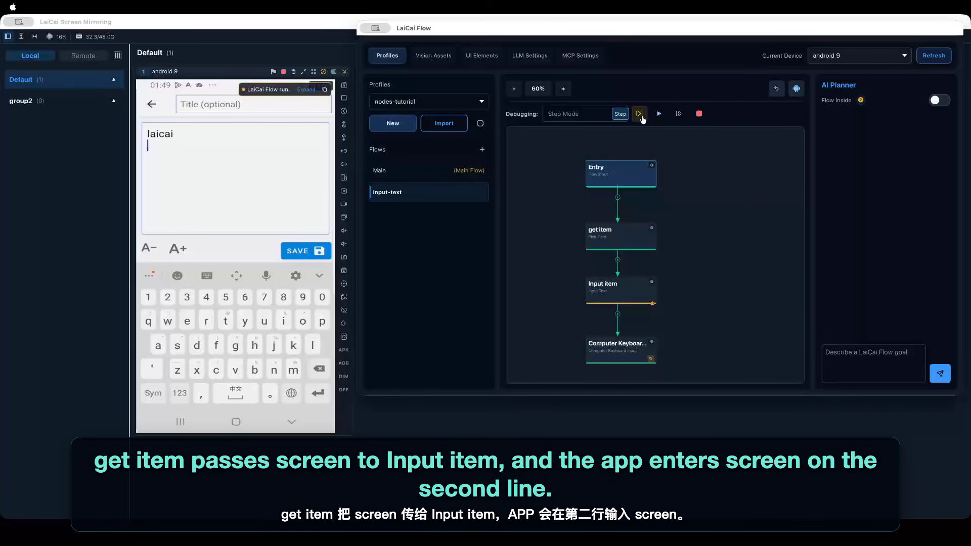
pyautogui.click(641, 118)
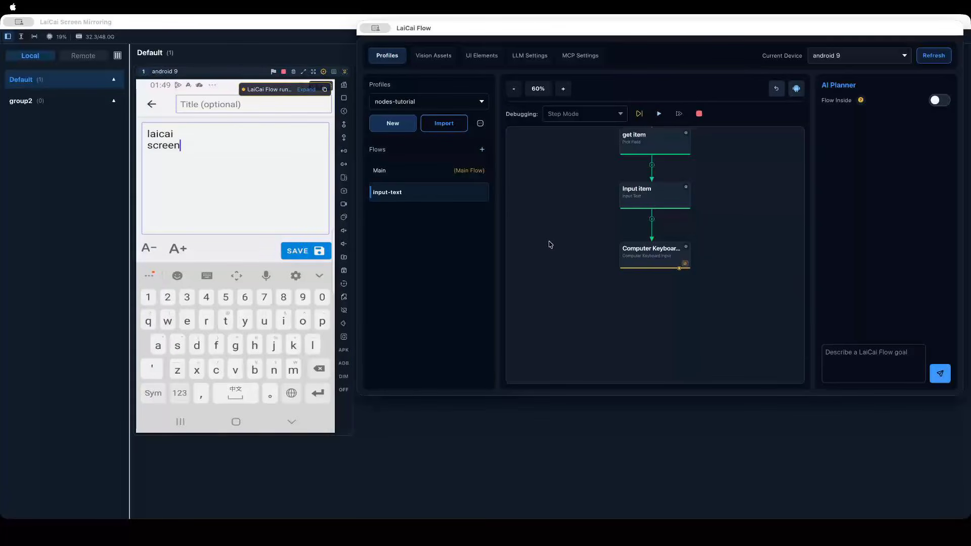
pyautogui.click(639, 113)
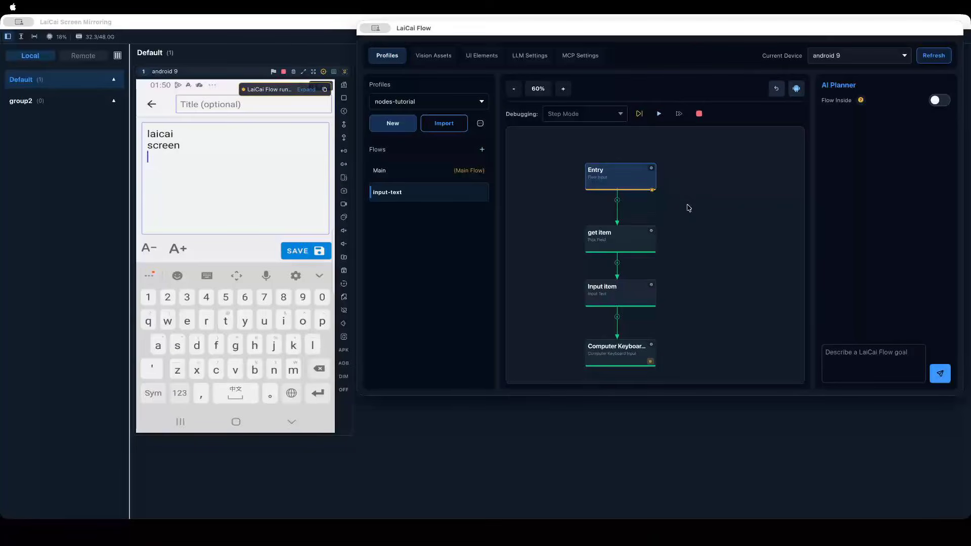
# Step through the third input-text call to enter mirorring on the device and finish the debug run
pyautogui.click(637, 119)
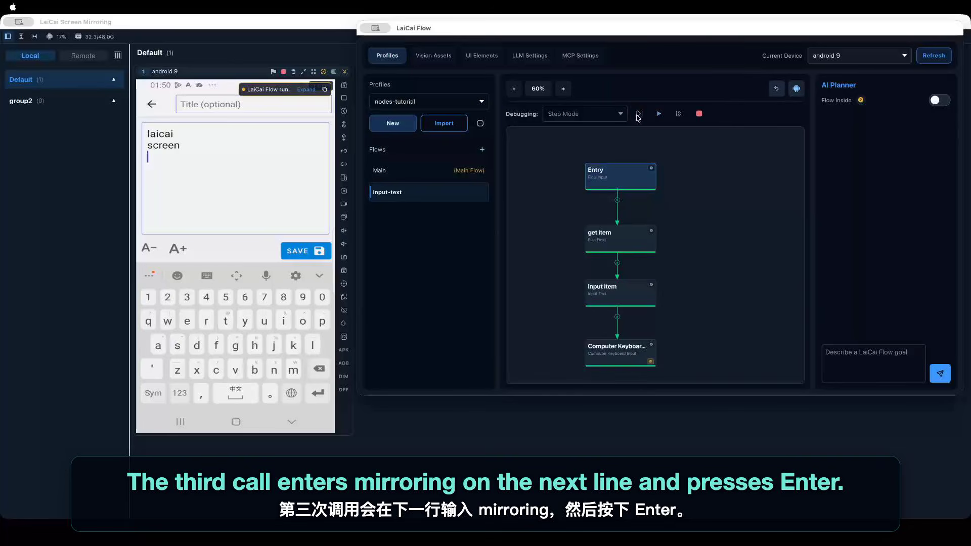
pyautogui.click(638, 114)
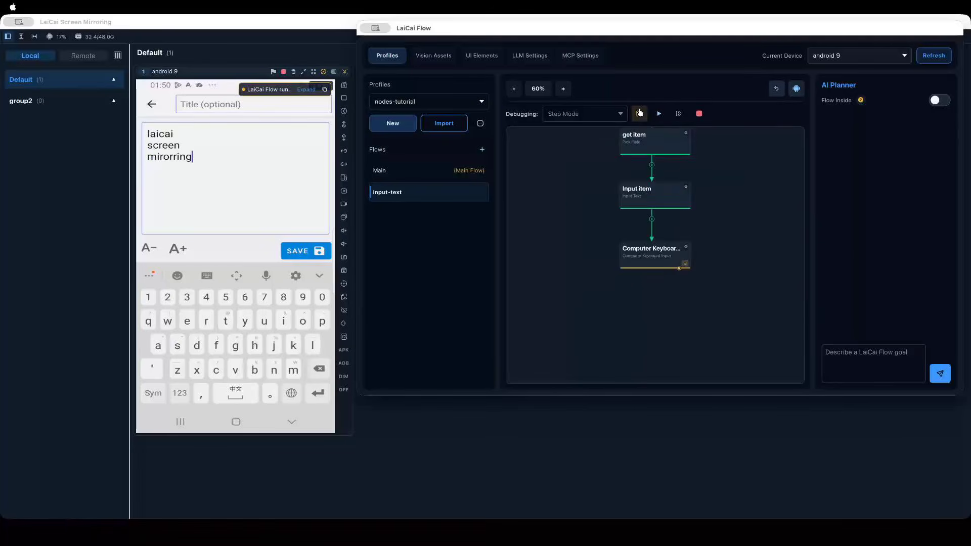
pyautogui.click(639, 112)
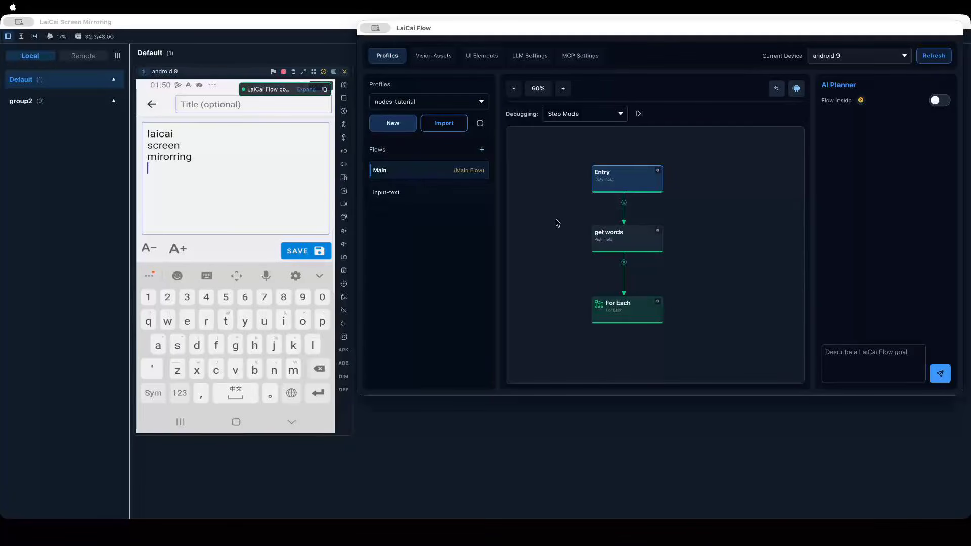
# Inspect the latest data of the Main flow's For Each and Entry nodes, and move the flow window away from the mirrored device
pyautogui.moveTo(621, 317)
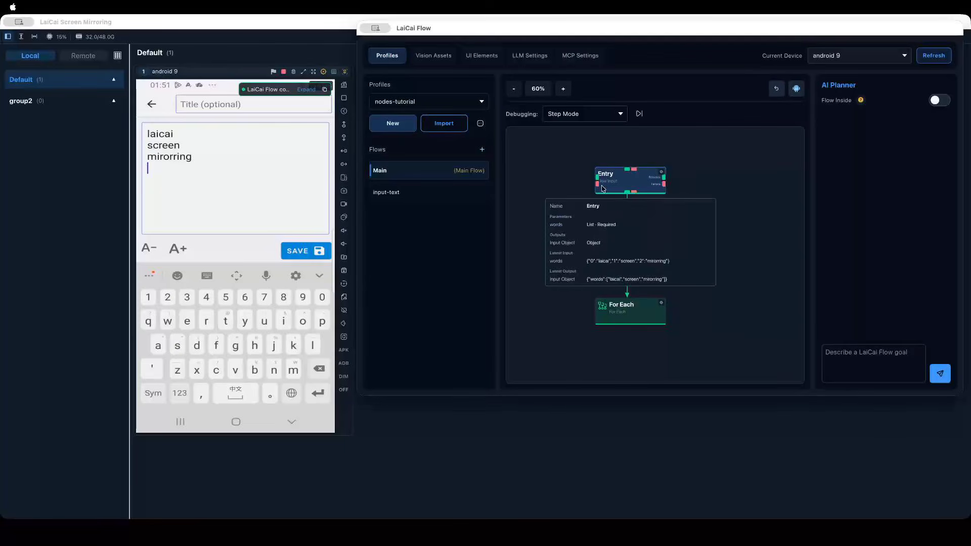
pyautogui.moveTo(448, 30); pyautogui.dragTo(561, 49)
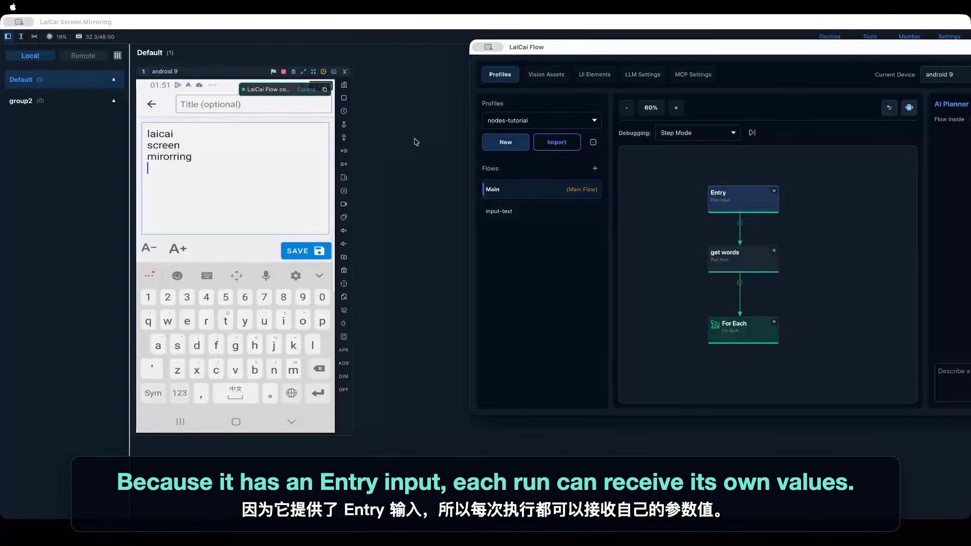
pyautogui.click(325, 72)
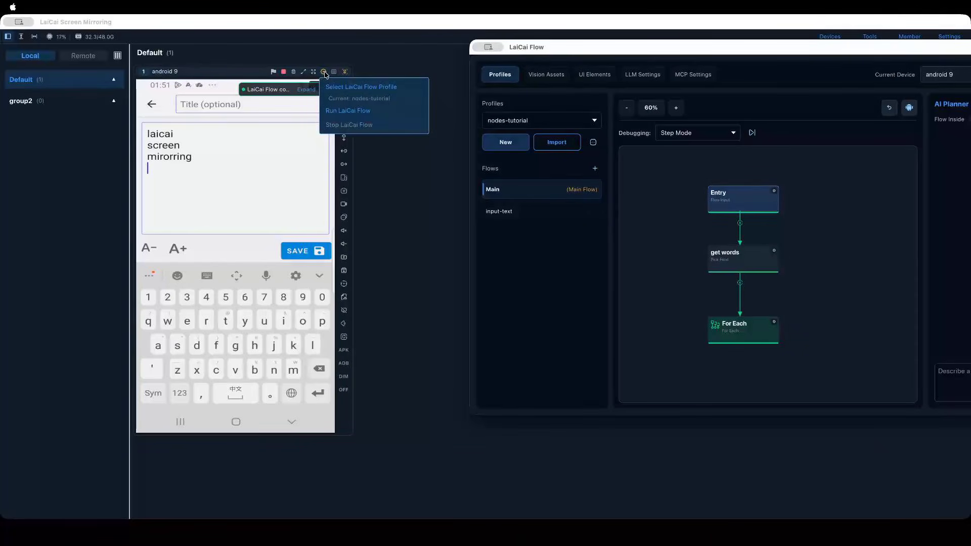
pyautogui.click(325, 73)
pyautogui.click(325, 73)
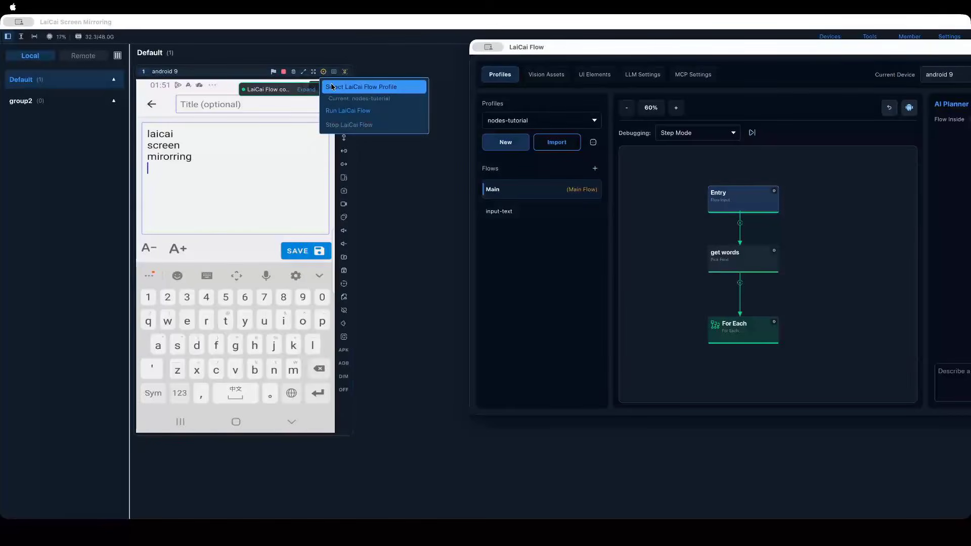
# Clear all text from the note on the mirrored android 9 device and hide its on-screen keyboard
pyautogui.click(233, 177)
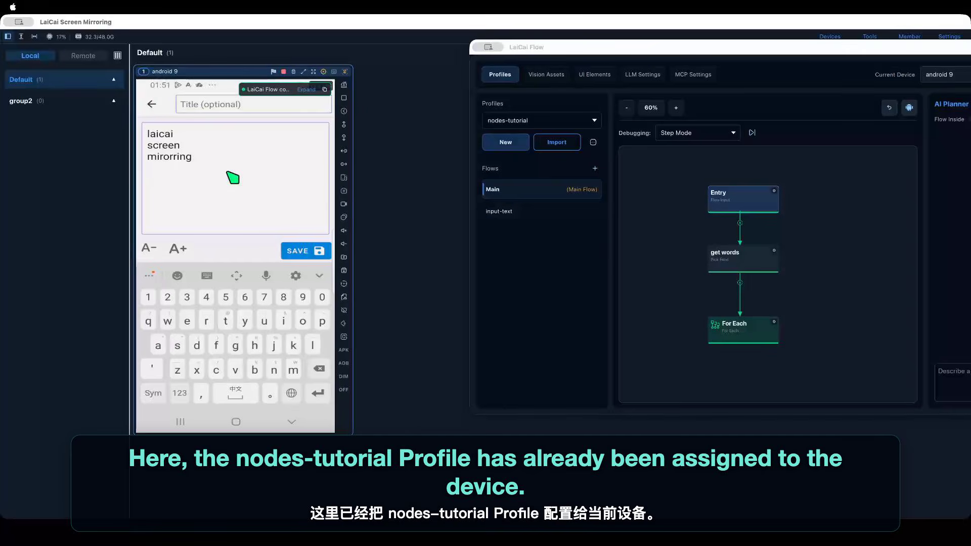
pyautogui.press('BackSpace')
pyautogui.press('BackSpace')
pyautogui.press('BackSpace')
pyautogui.press('BackSpace')
pyautogui.press('BackSpace')
pyautogui.press('BackSpace')
pyautogui.press('BackSpace')
pyautogui.press('BackSpace')
pyautogui.press('BackSpace')
pyautogui.press('BackSpace')
pyautogui.press('BackSpace')
pyautogui.press('BackSpace')
pyautogui.press('BackSpace')
pyautogui.press('BackSpace')
pyautogui.press('BackSpace')
pyautogui.press('BackSpace')
pyautogui.press('BackSpace')
pyautogui.press('BackSpace')
pyautogui.press('BackSpace')
pyautogui.press('BackSpace')
pyautogui.press('BackSpace')
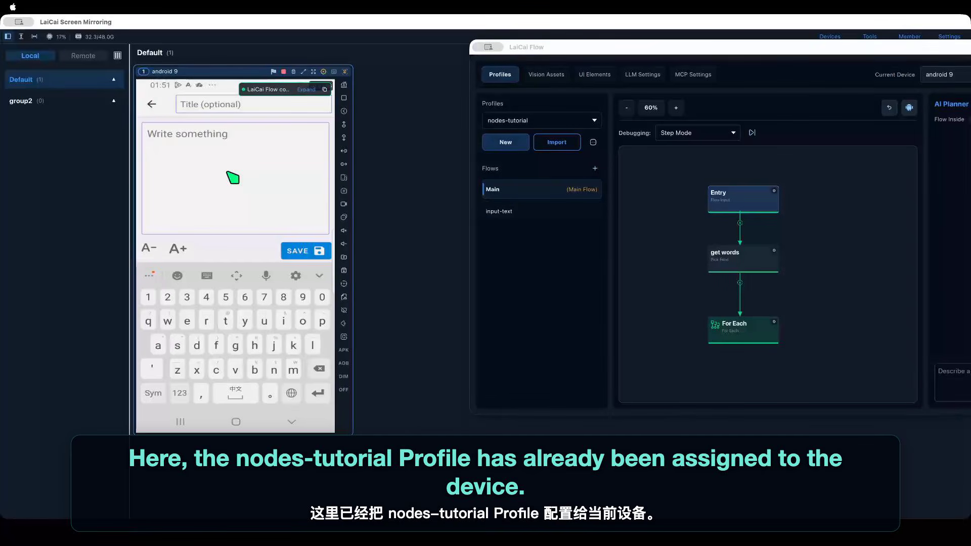
pyautogui.click(344, 111)
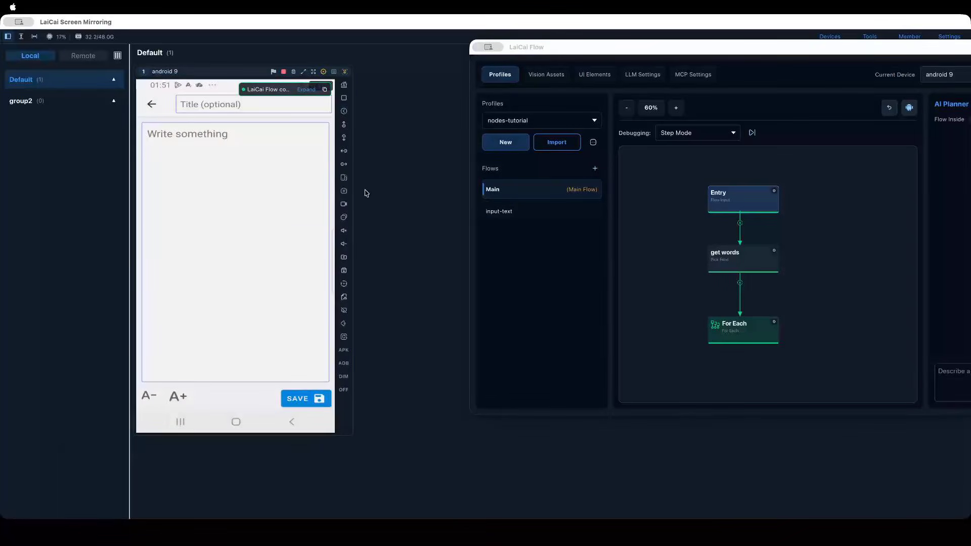
# Assign the nodes-tutorial LaiCai Flow profile to the android 9 device, moving the flow window out of the way
pyautogui.click(323, 72)
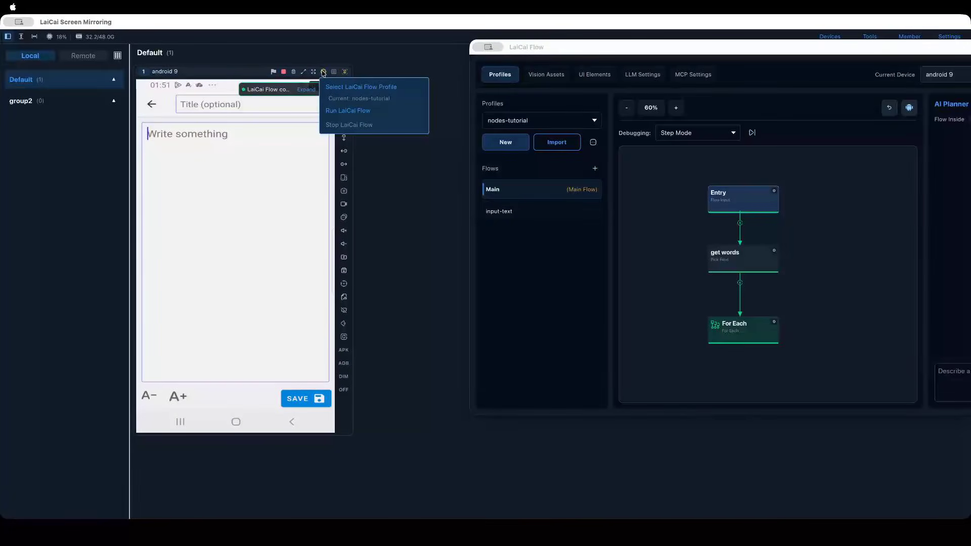
pyautogui.click(334, 86)
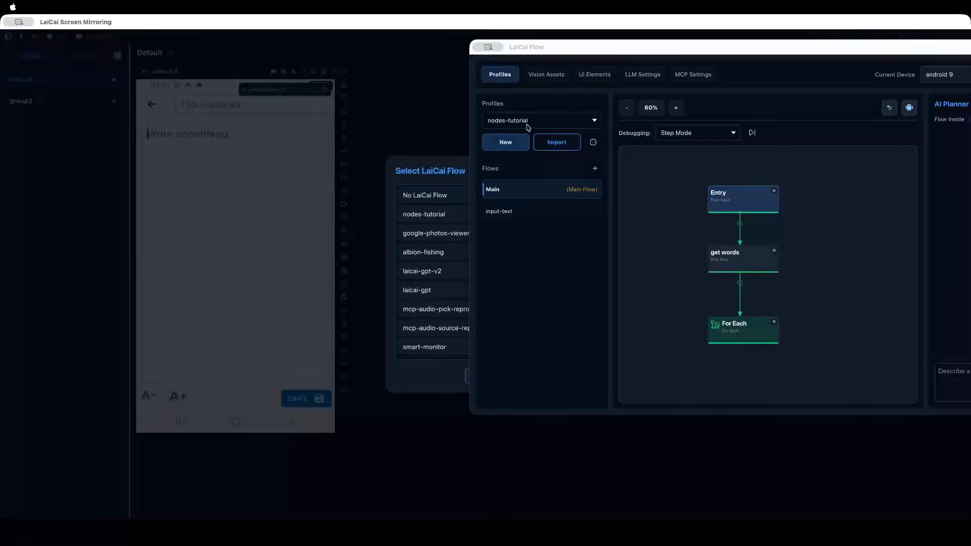
pyautogui.moveTo(512, 47); pyautogui.dragTo(585, 52)
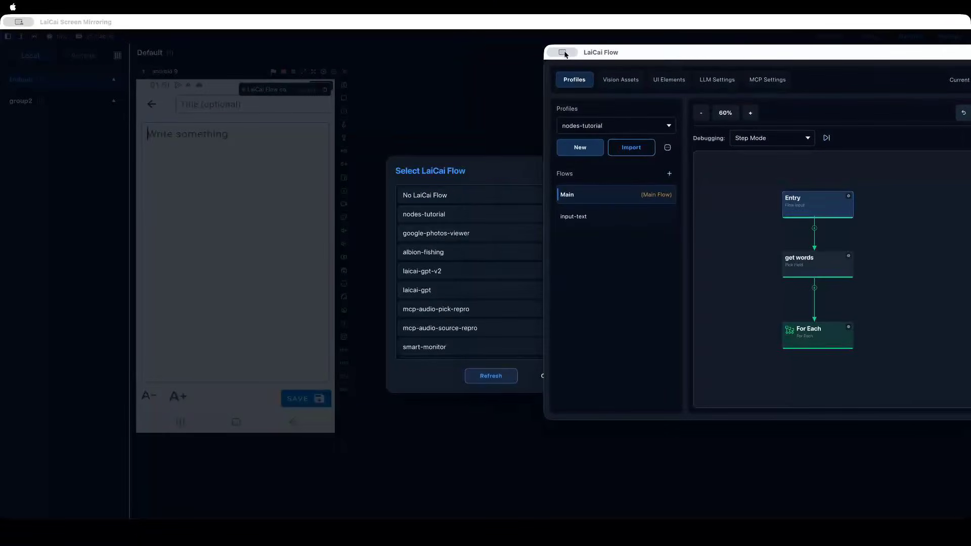
pyautogui.click(530, 153)
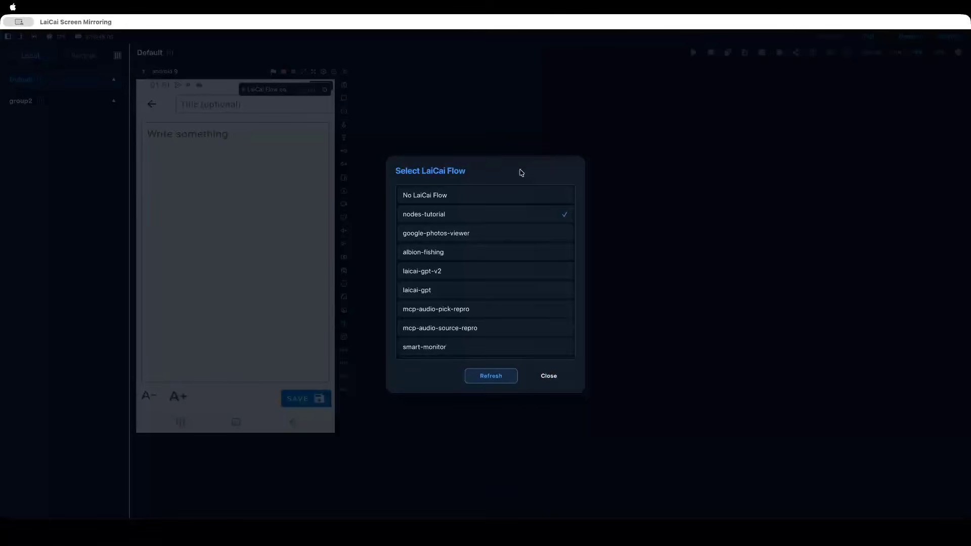
pyautogui.click(464, 216)
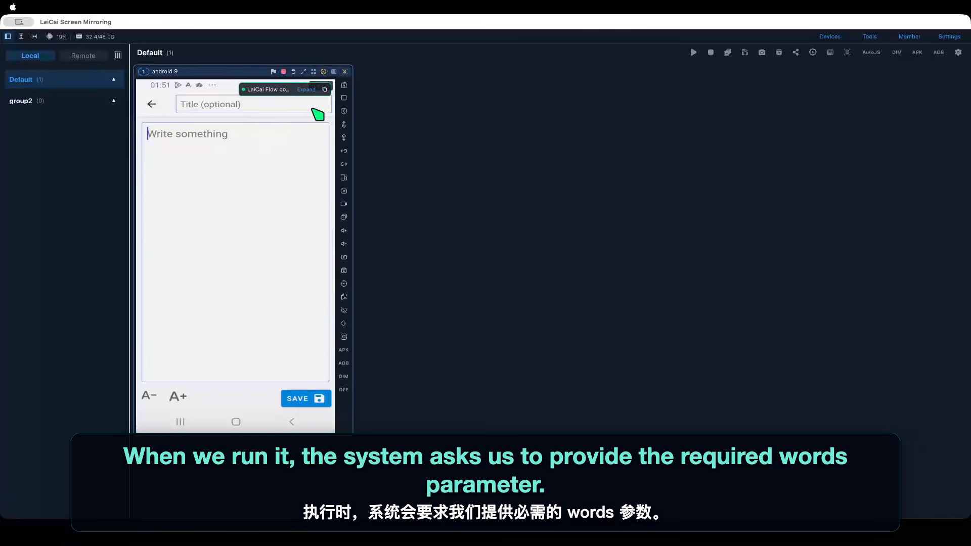
# Run the assigned LaiCai Flow on the android 9 device with the words parameter set to ["1", "2", "3"]
pyautogui.click(323, 72)
pyautogui.click(351, 110)
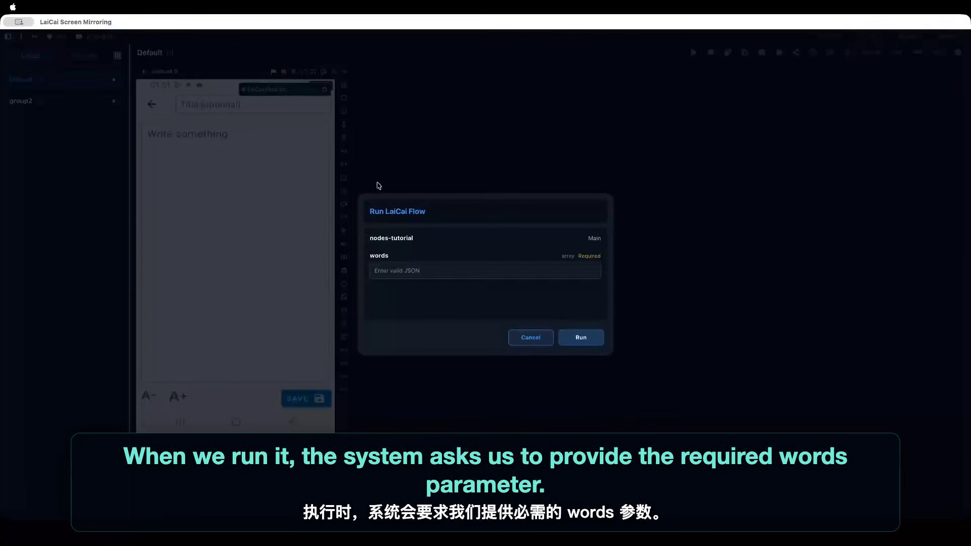
pyautogui.click(404, 270)
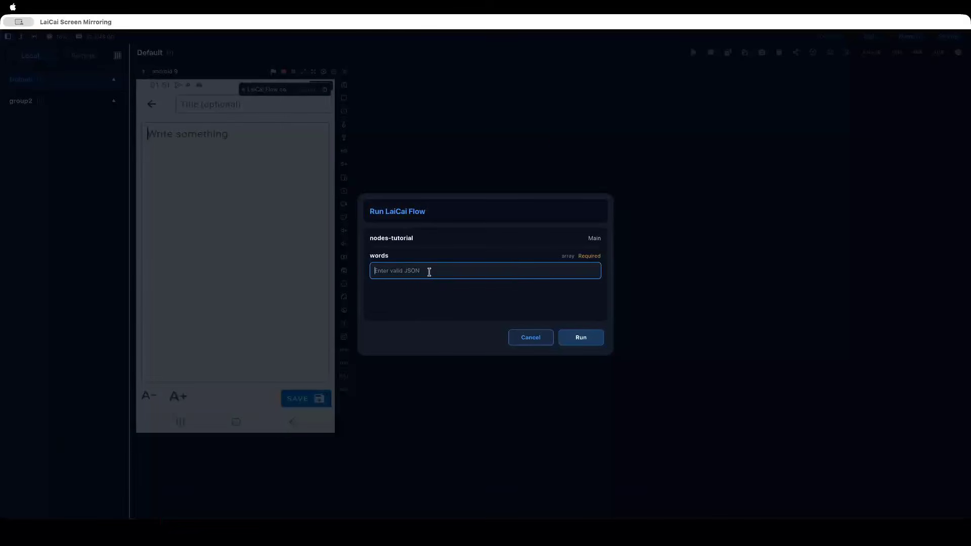
pyautogui.write('[]')
pyautogui.write('""')
pyautogui.write('1')
pyautogui.write('", "2", "3')
pyautogui.click(580, 337)
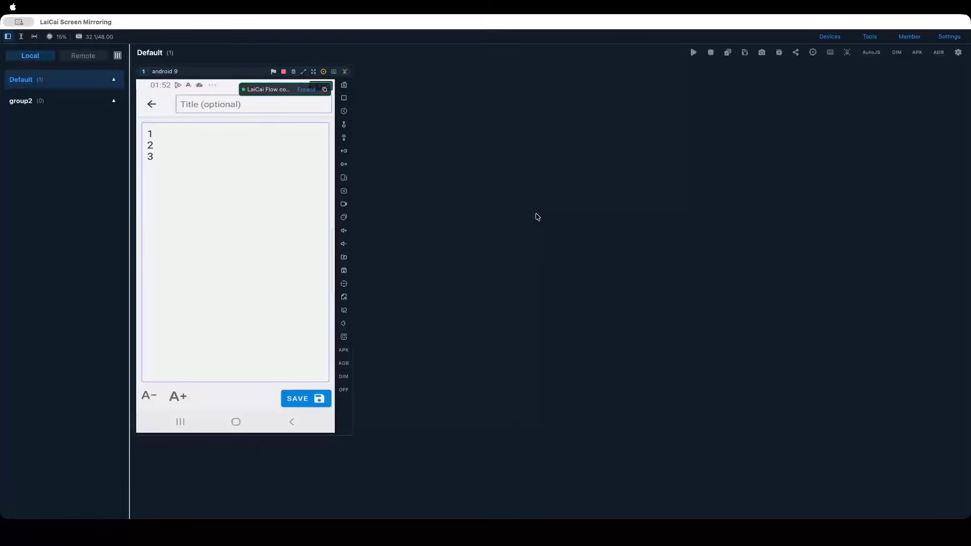
# Reopen the LaiCai Flow window and view the Network category's API Request node details without creating the node
pyautogui.click(862, 37)
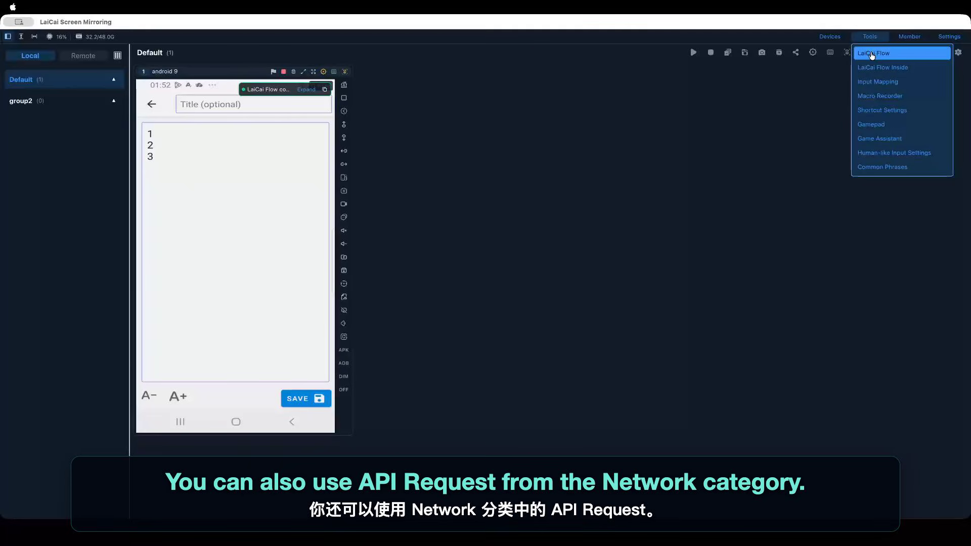
pyautogui.click(872, 55)
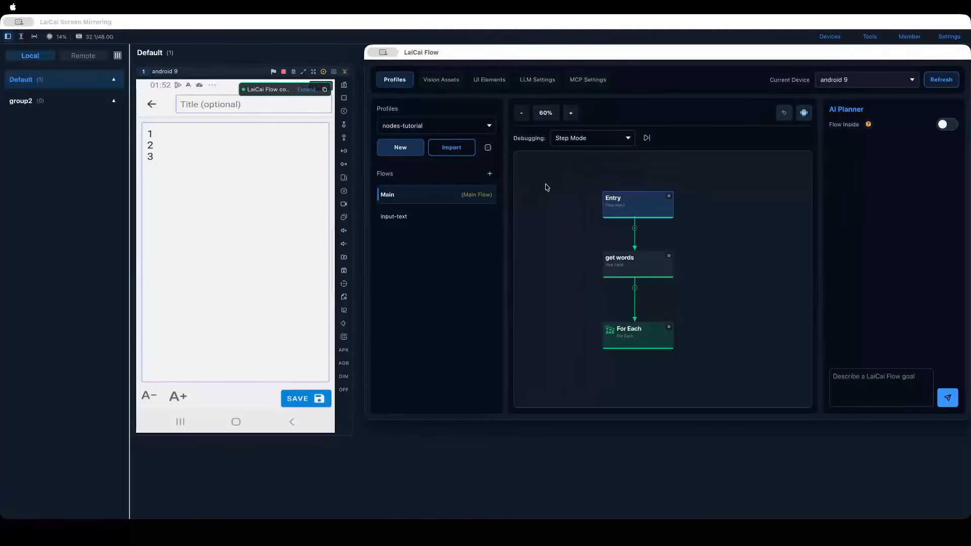
pyautogui.rightClick(568, 195)
pyautogui.click(580, 201)
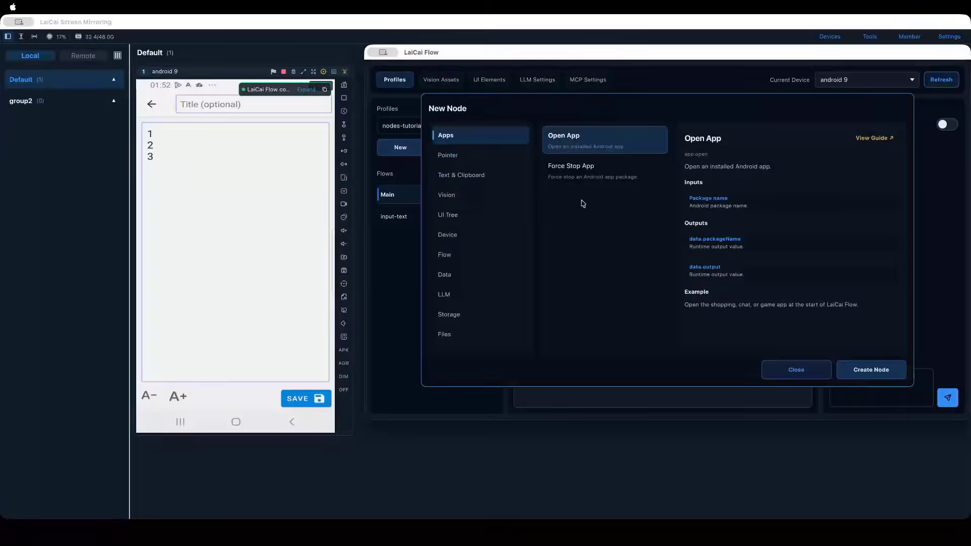
pyautogui.scroll(-3, 464, 287)
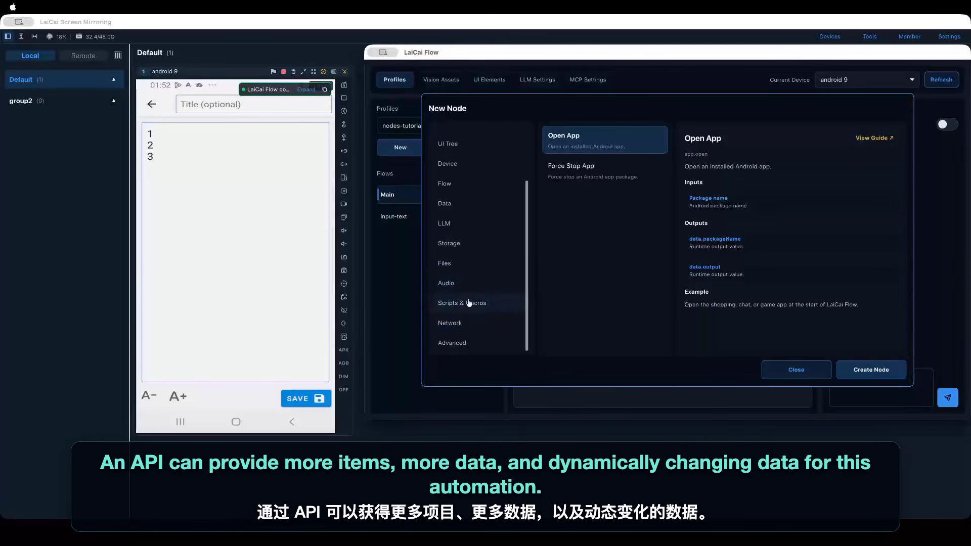
pyautogui.click(467, 325)
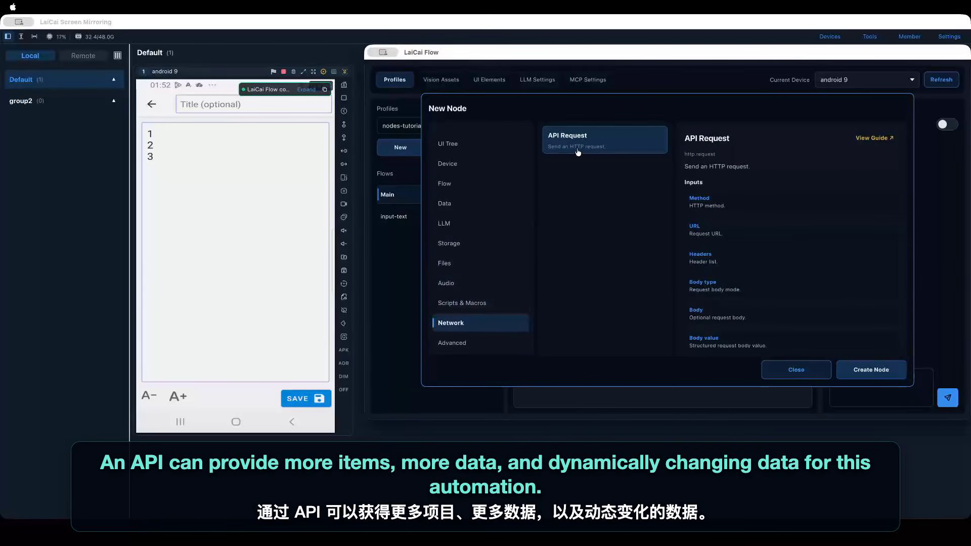
pyautogui.moveTo(581, 54); pyautogui.dragTo(538, 48)
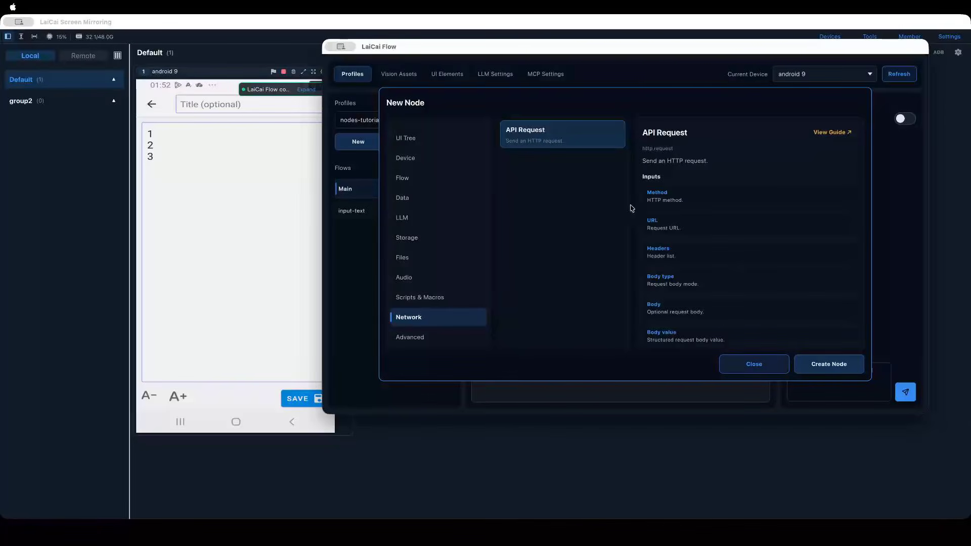
pyautogui.click(746, 365)
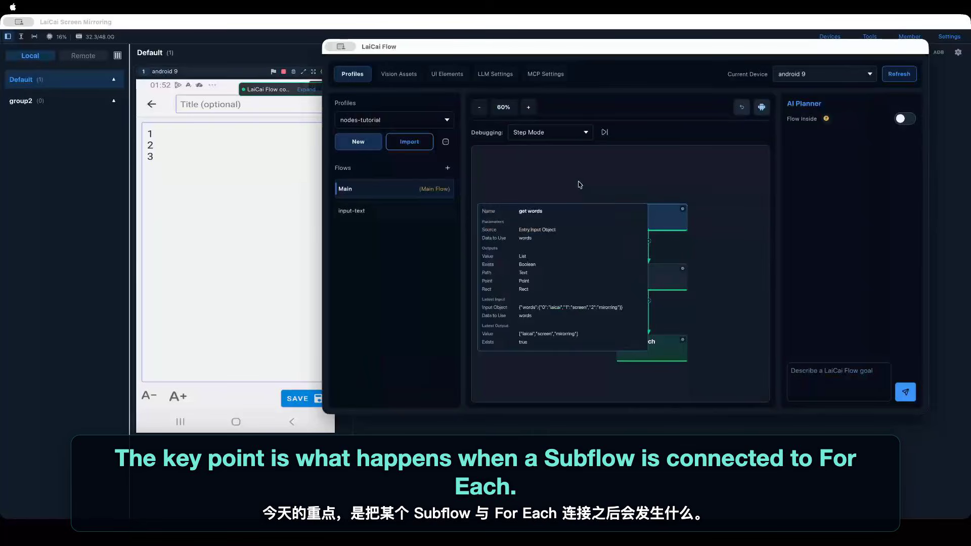
# Examine the system and custom input settings of the input-text flow's Entry node without saving changes, and switch back to the Main flow
pyautogui.moveTo(571, 178); pyautogui.dragTo(546, 168)
pyautogui.moveTo(498, 47); pyautogui.dragTo(538, 45)
pyautogui.click(445, 208)
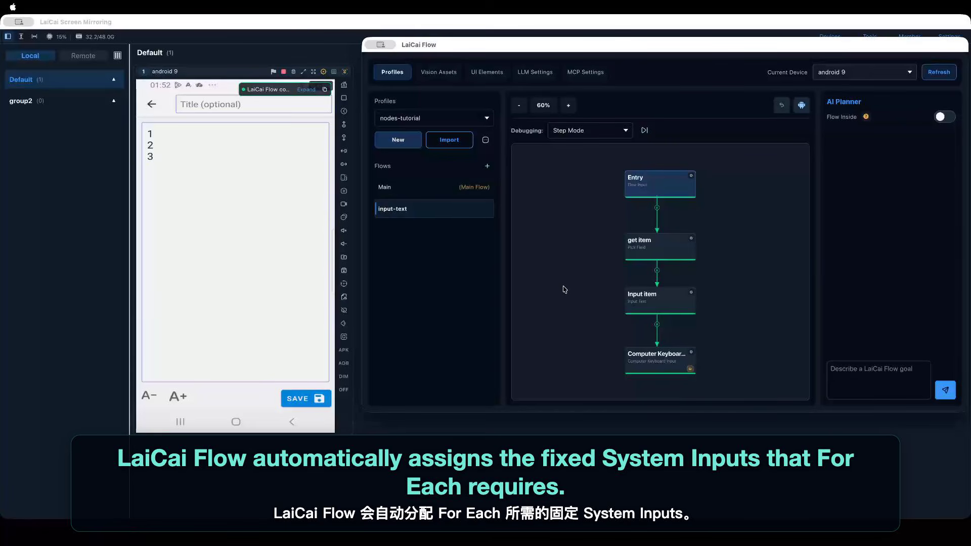
pyautogui.rightClick(626, 186)
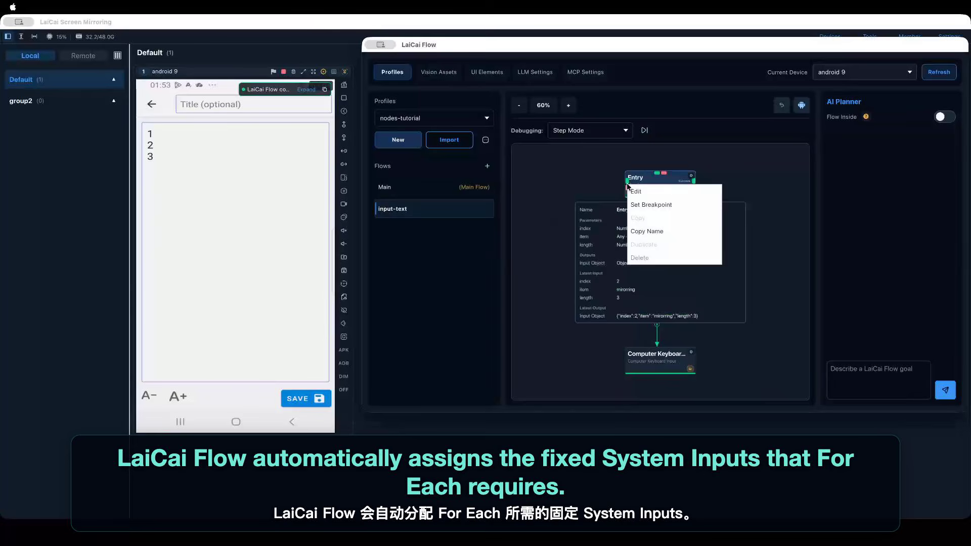
pyautogui.click(648, 193)
pyautogui.click(514, 182)
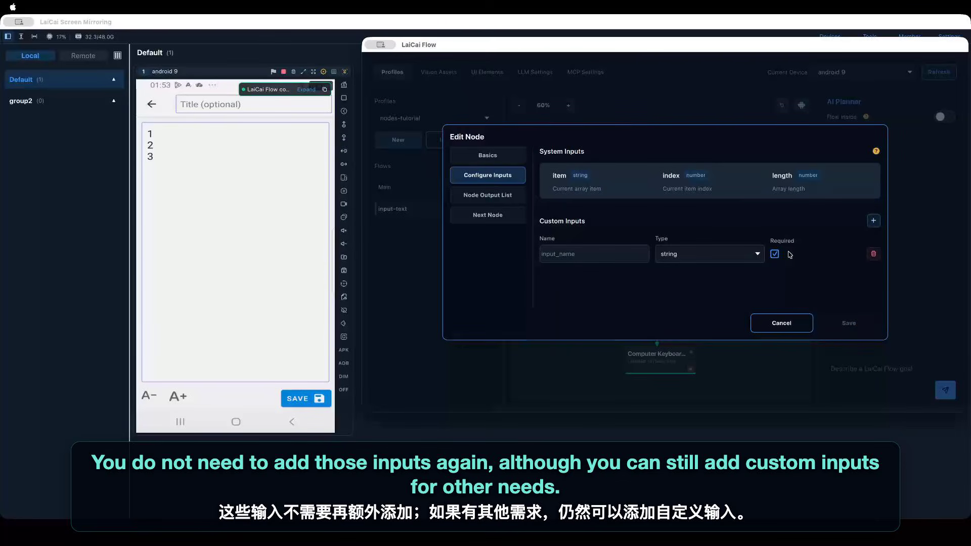
pyautogui.click(873, 253)
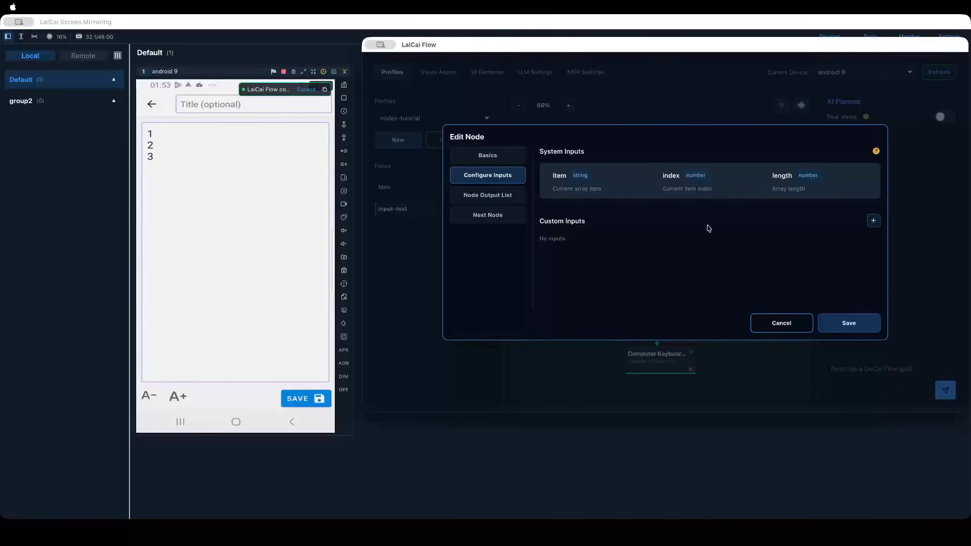
pyautogui.click(792, 322)
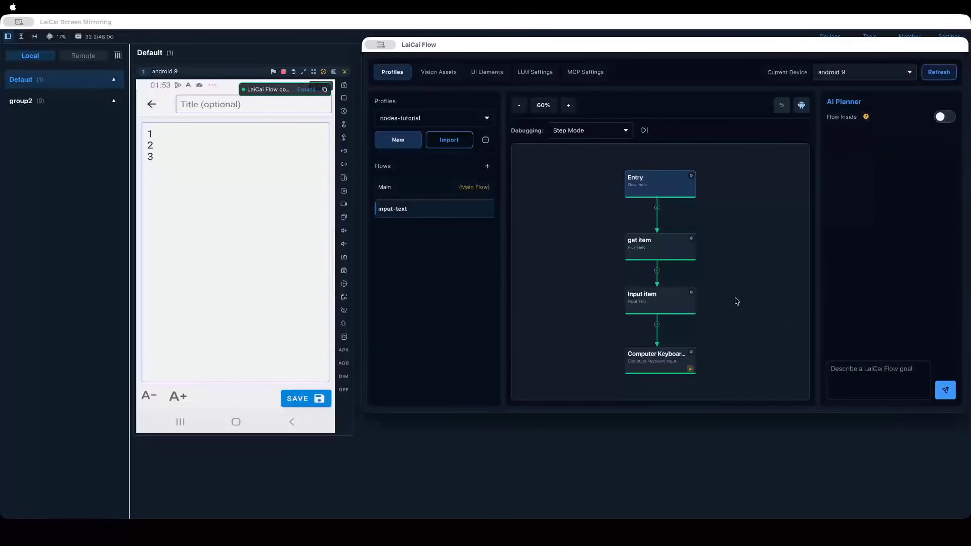
pyautogui.moveTo(632, 240)
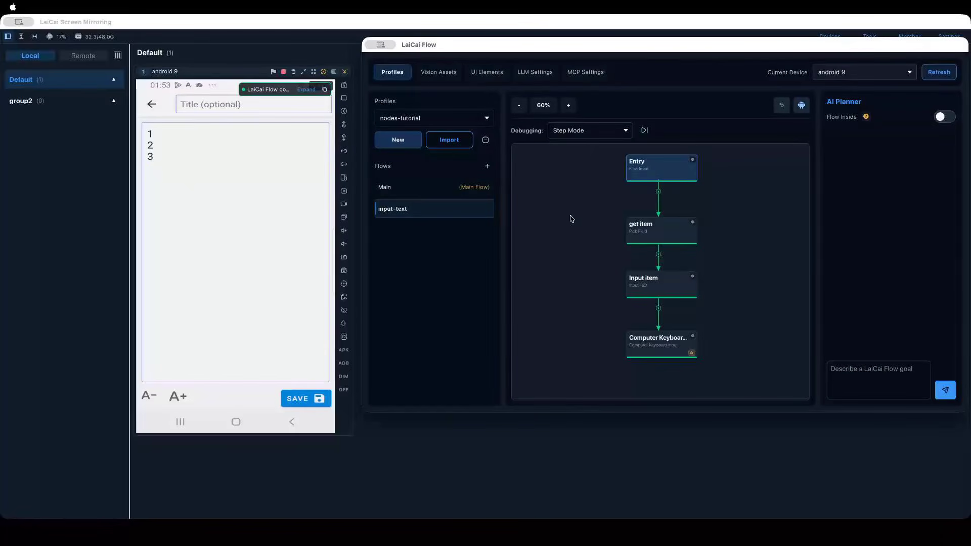
pyautogui.click(459, 192)
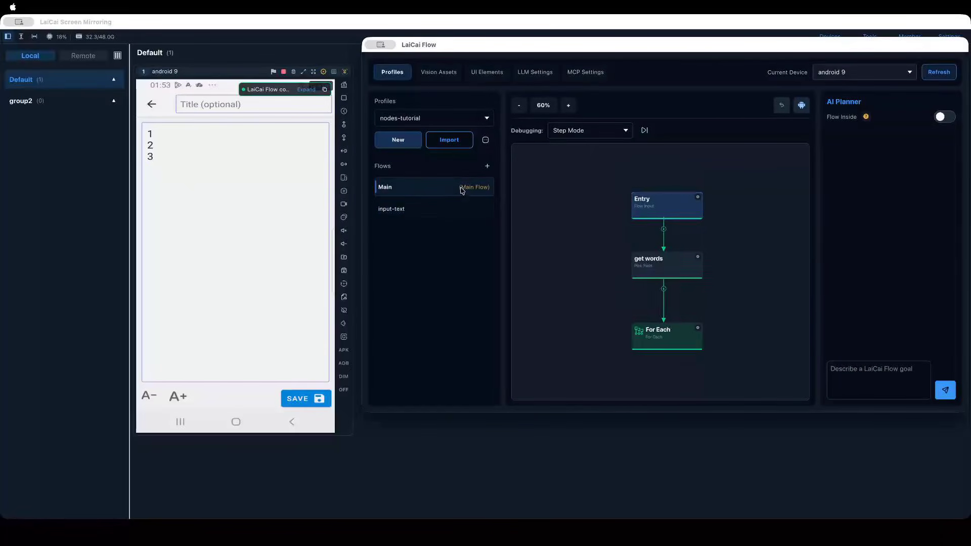